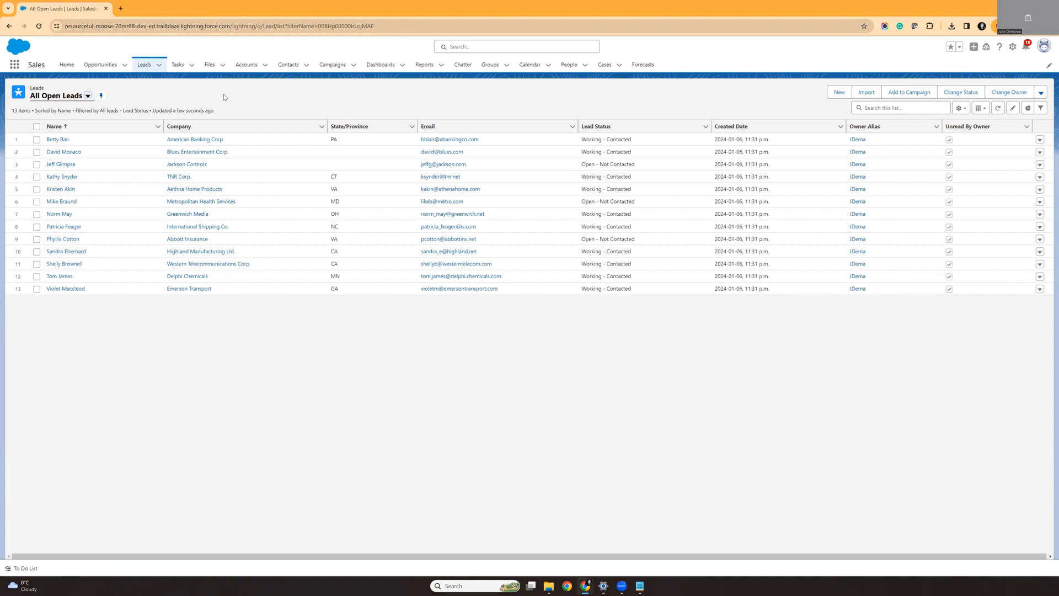
- Convert the American Banking Corp. lead into a new account, contact and opportunity, and open the resulting opportunity
left_click(58, 139)
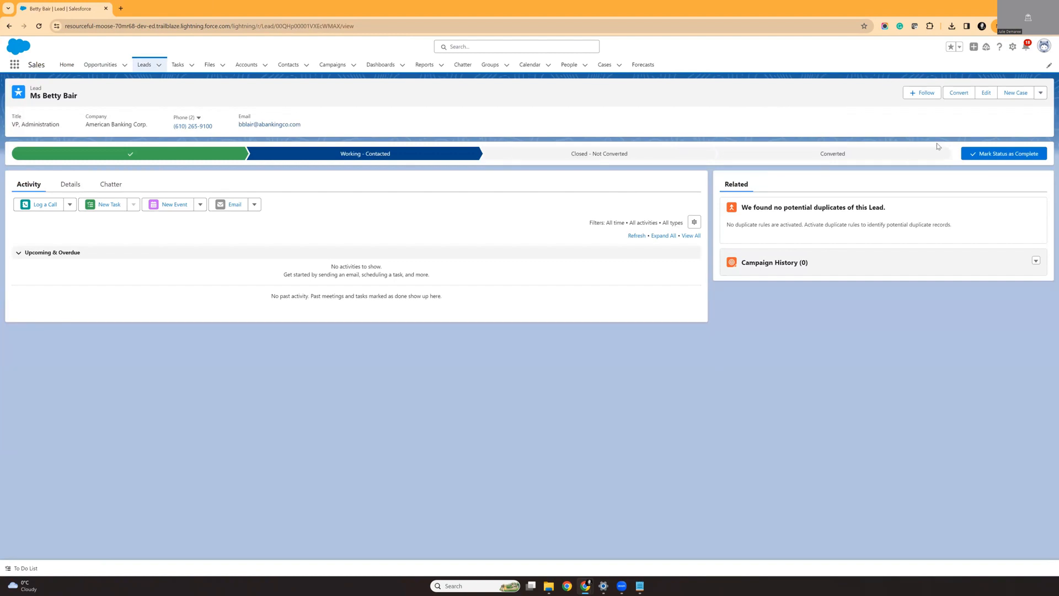
left_click(960, 93)
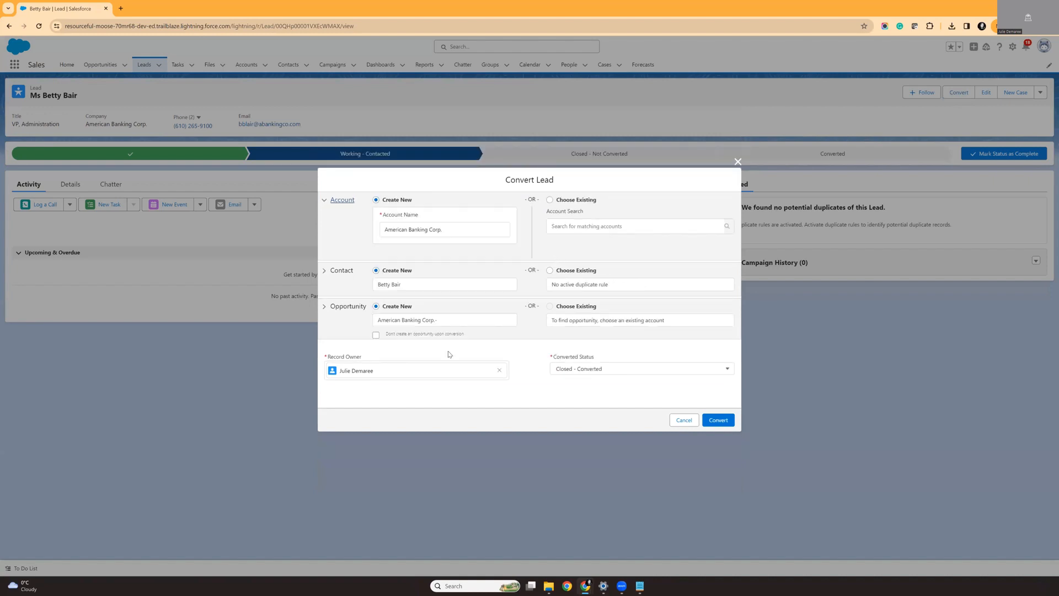
left_click(717, 421)
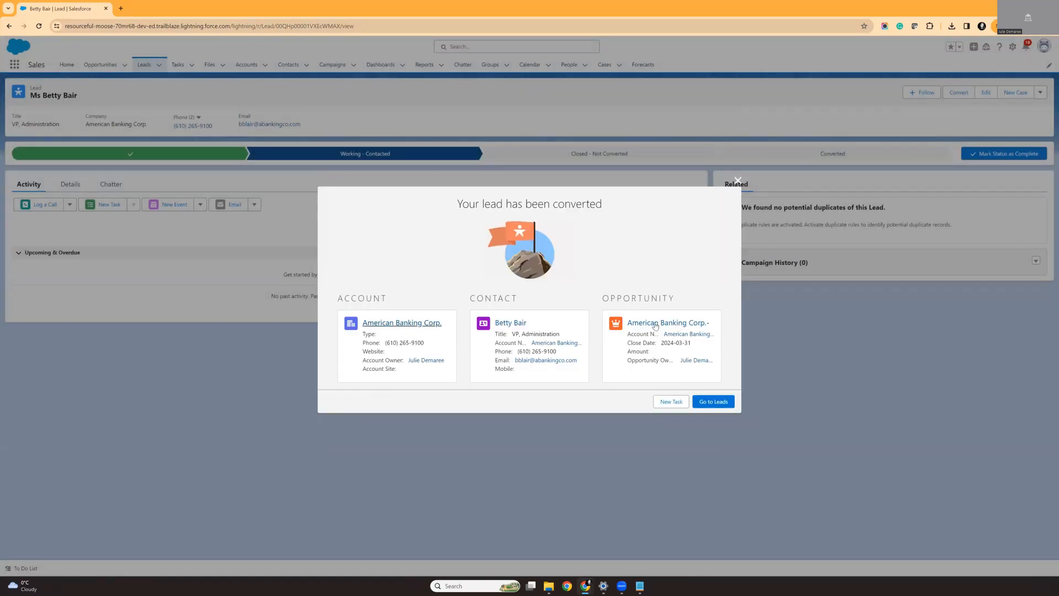
left_click(656, 326)
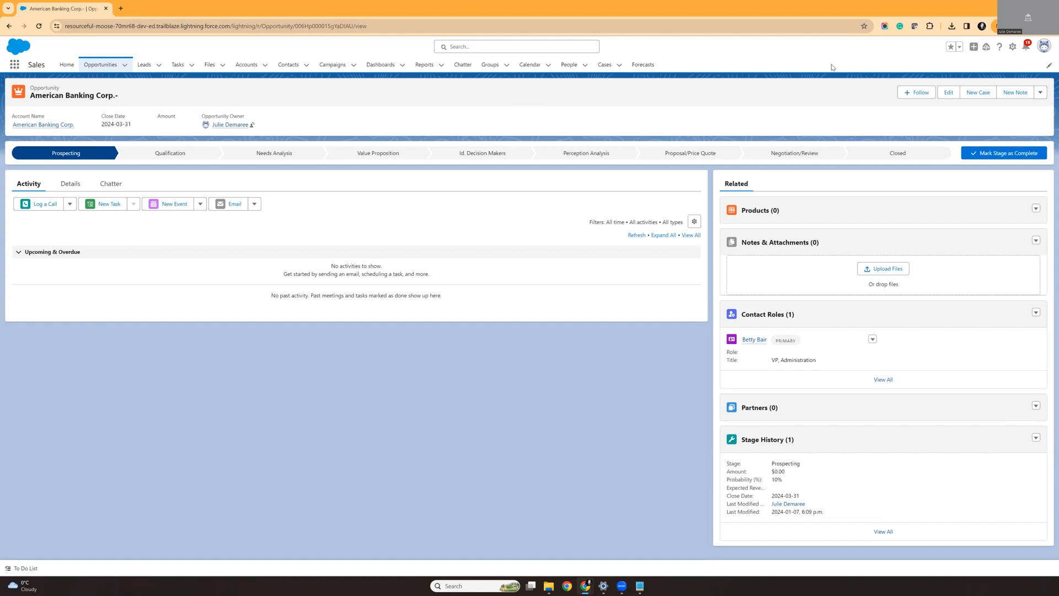
- Find the role hierarchy in Setup and open the Channel Sales Team role
left_click(1013, 48)
left_click(979, 69)
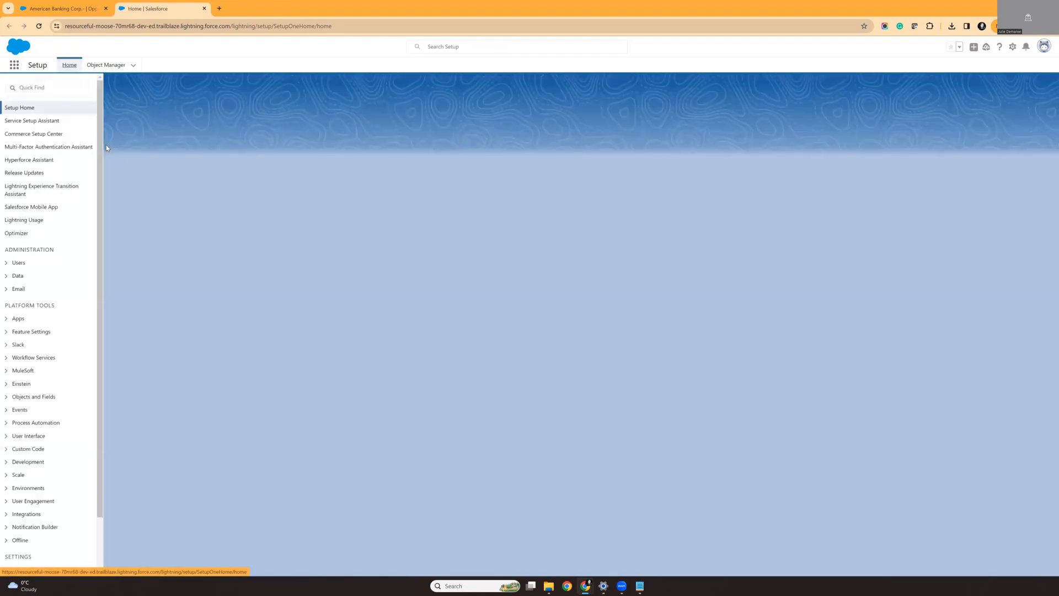
left_click(34, 87)
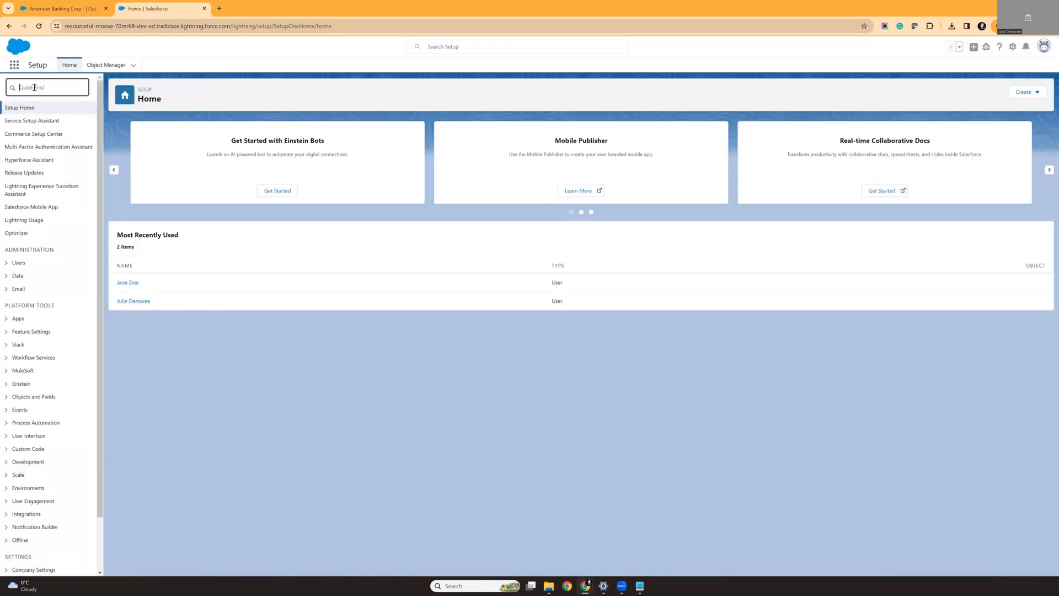
type("role")
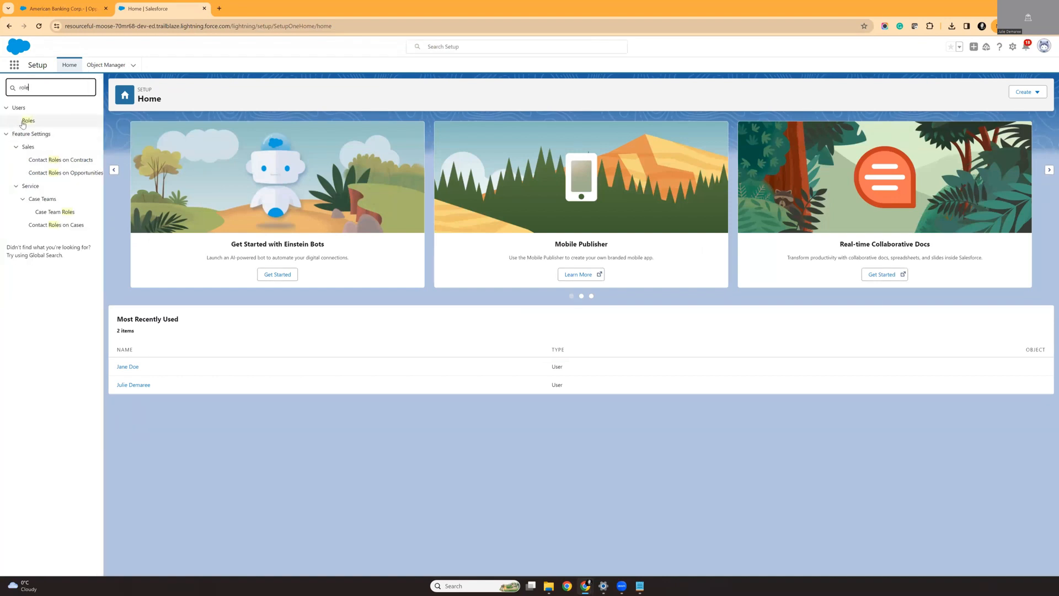
left_click(25, 122)
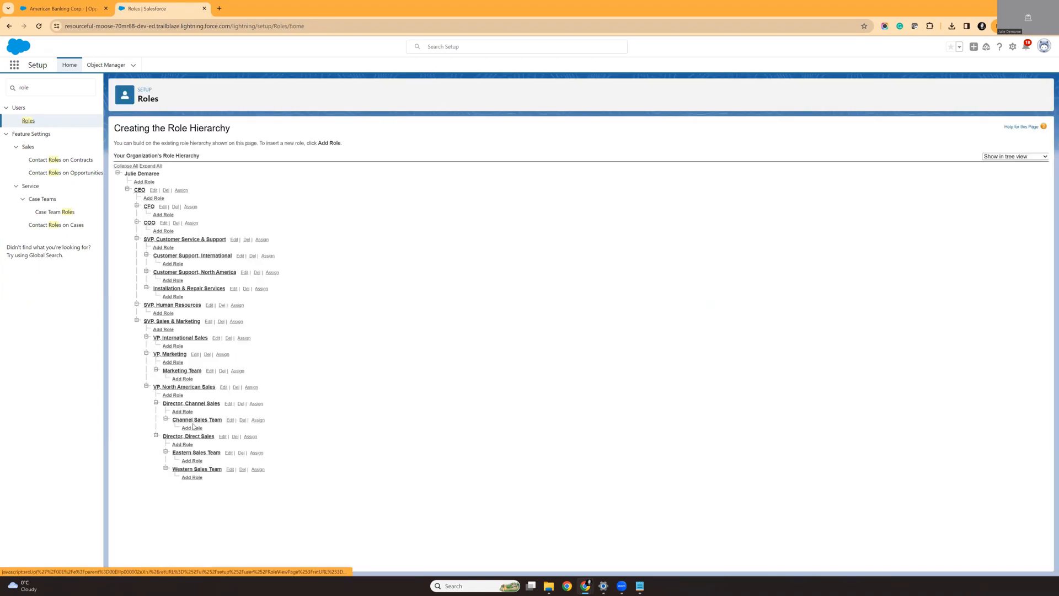
left_click(194, 420)
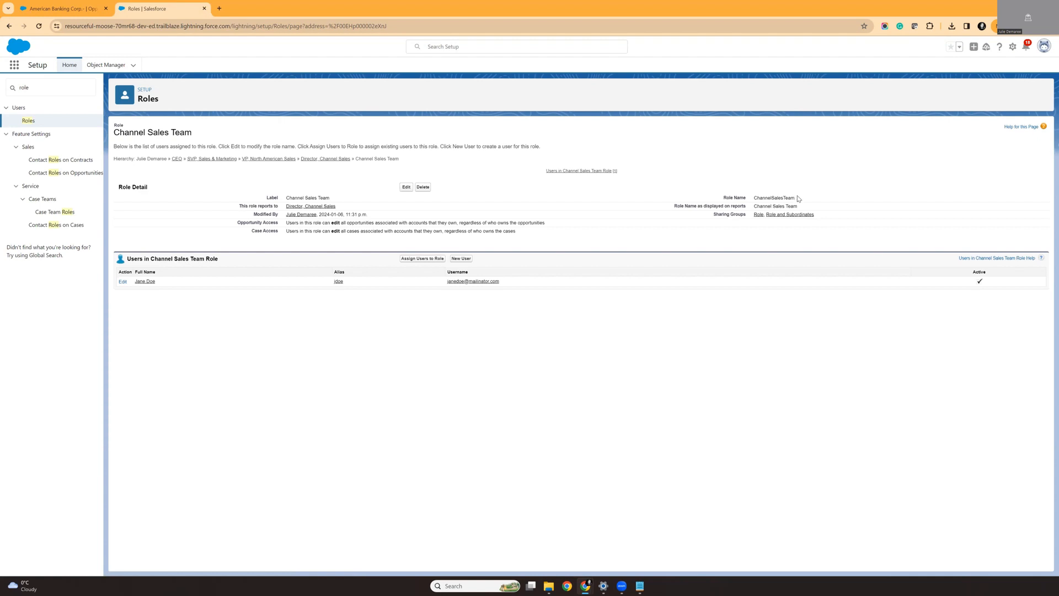
- Copy the role name ChannelSalesTeam into a Notepad note and put the note out of view
left_click_drag(796, 198, 761, 196)
right_click(764, 199)
left_click(778, 205)
left_click(639, 586)
key("ctrl+v")
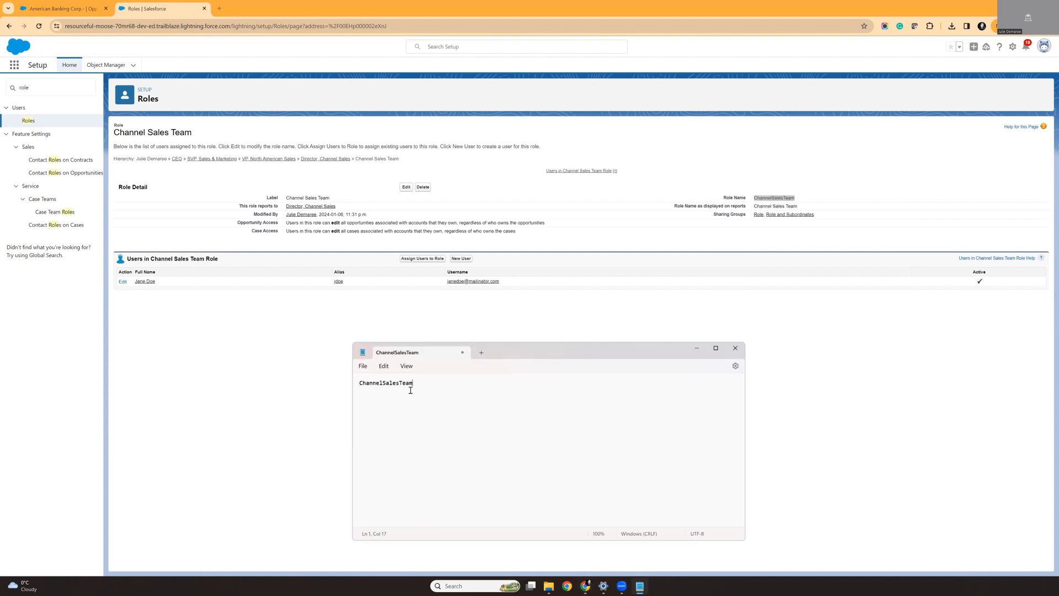
left_click(420, 383)
left_click(694, 349)
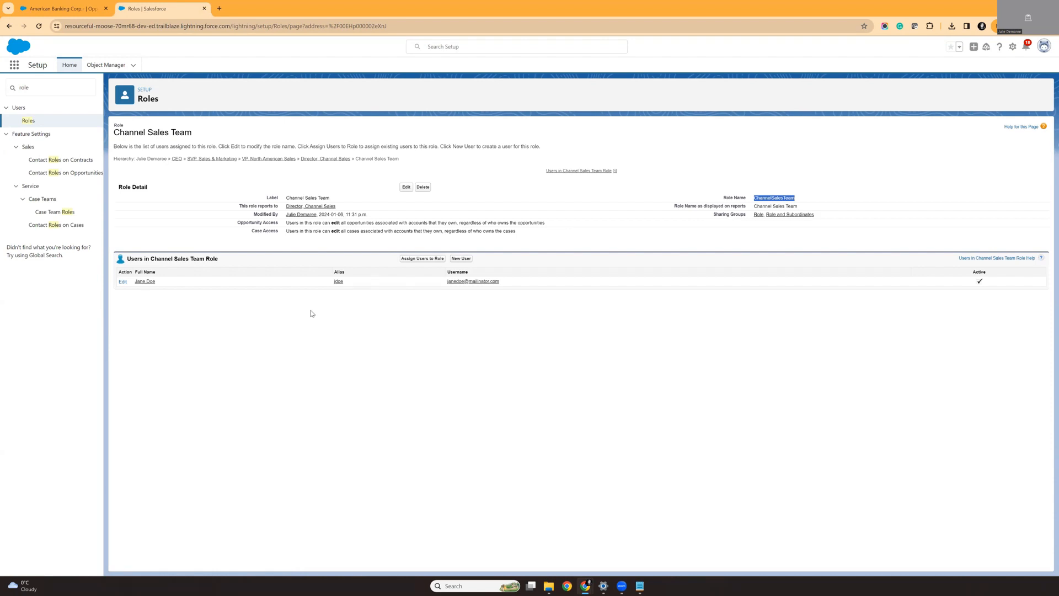
- Search Setup for "flow" and open the Flows list
left_click(38, 329)
left_click(47, 82)
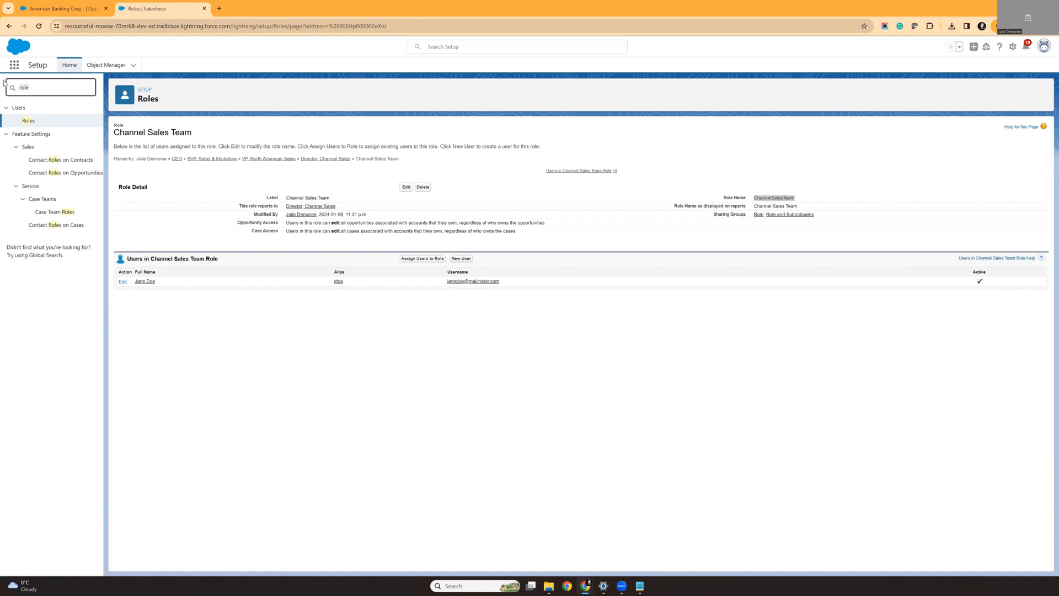
key("BackSpace")
key("BackSpace")
key("BackSpace")
key("BackSpace")
type("flo")
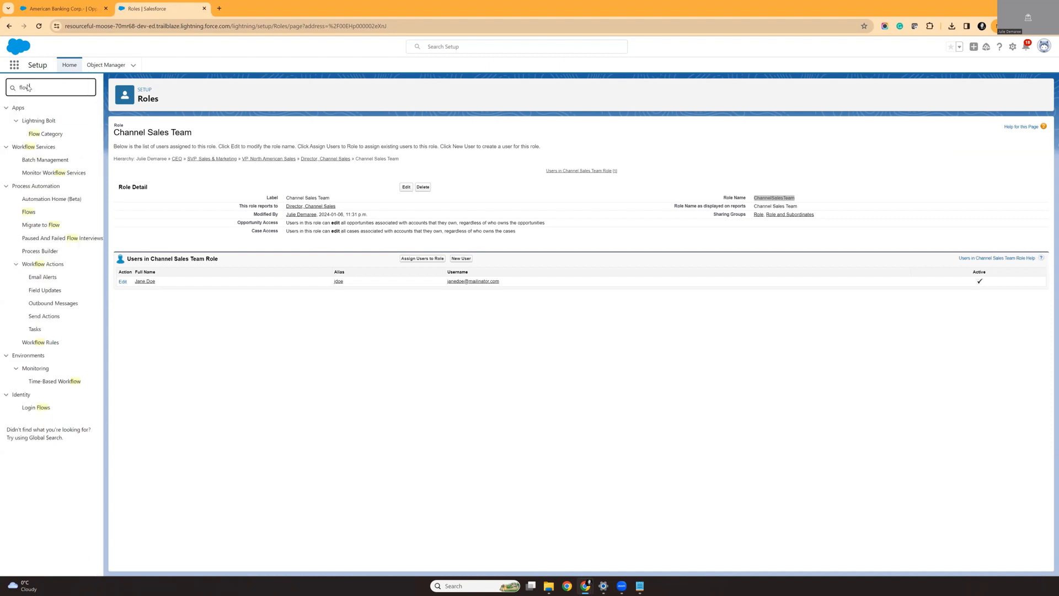
type("w")
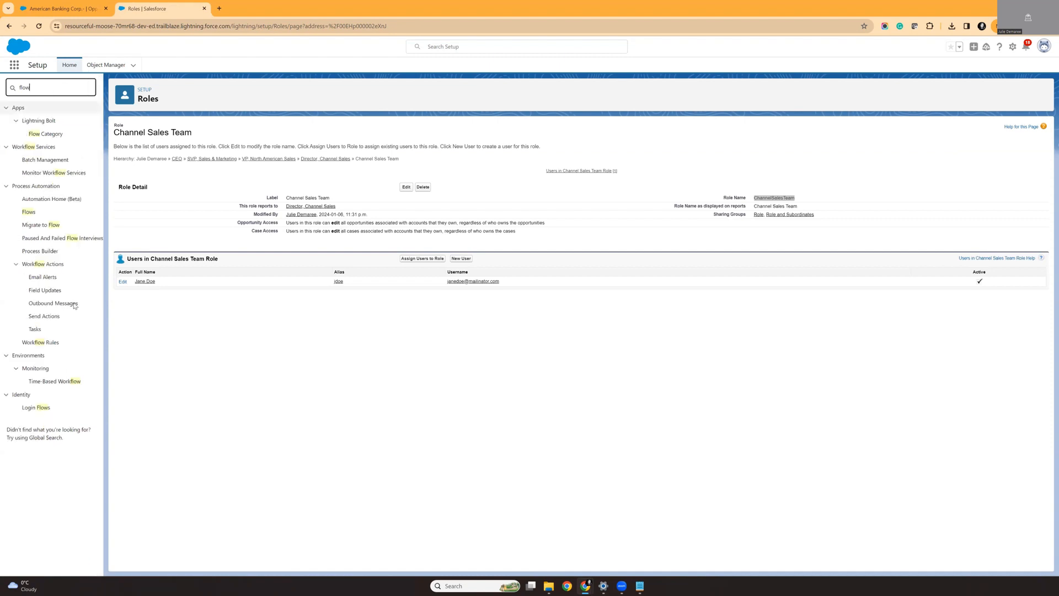
left_click(31, 213)
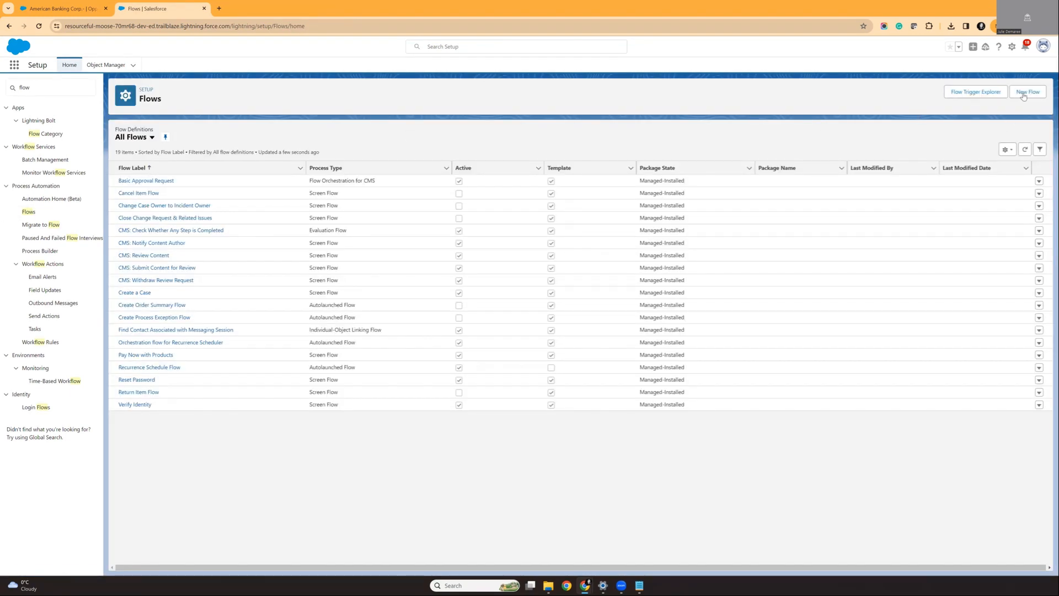
- Create a new record-triggered flow
left_click(1025, 92)
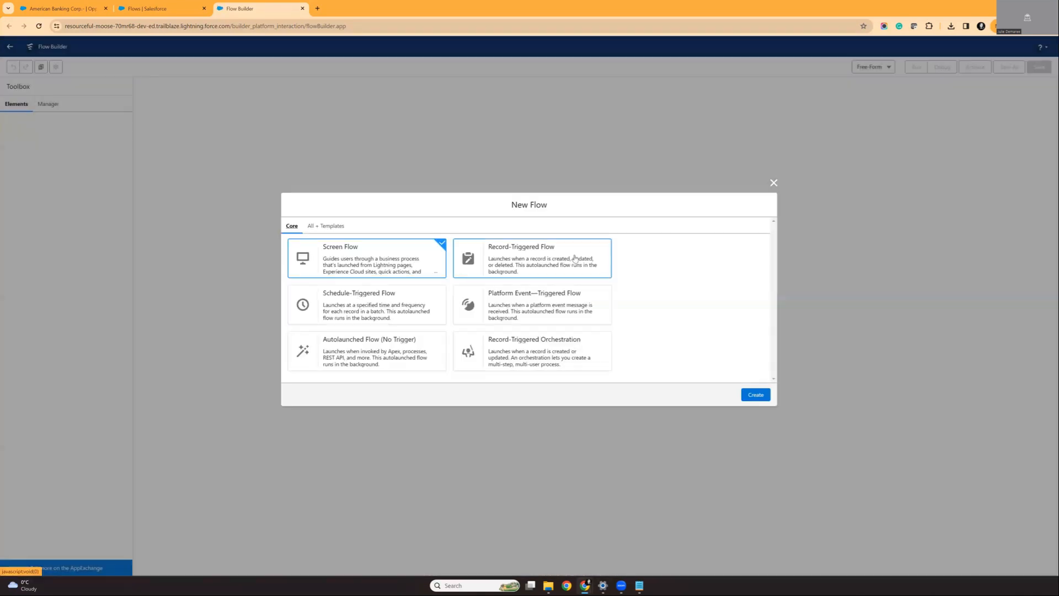
left_click(573, 247)
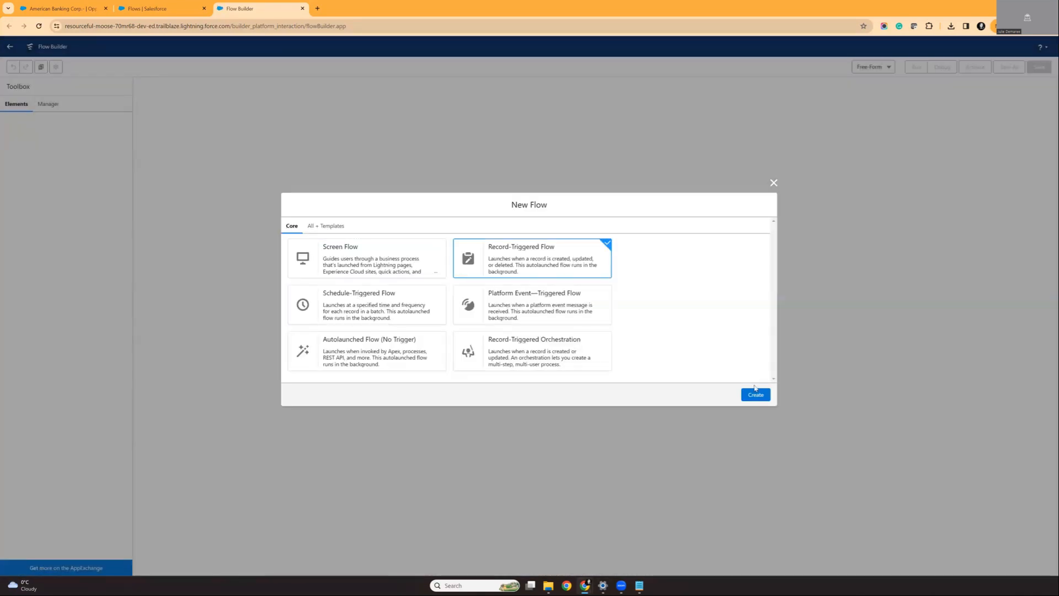
left_click(756, 396)
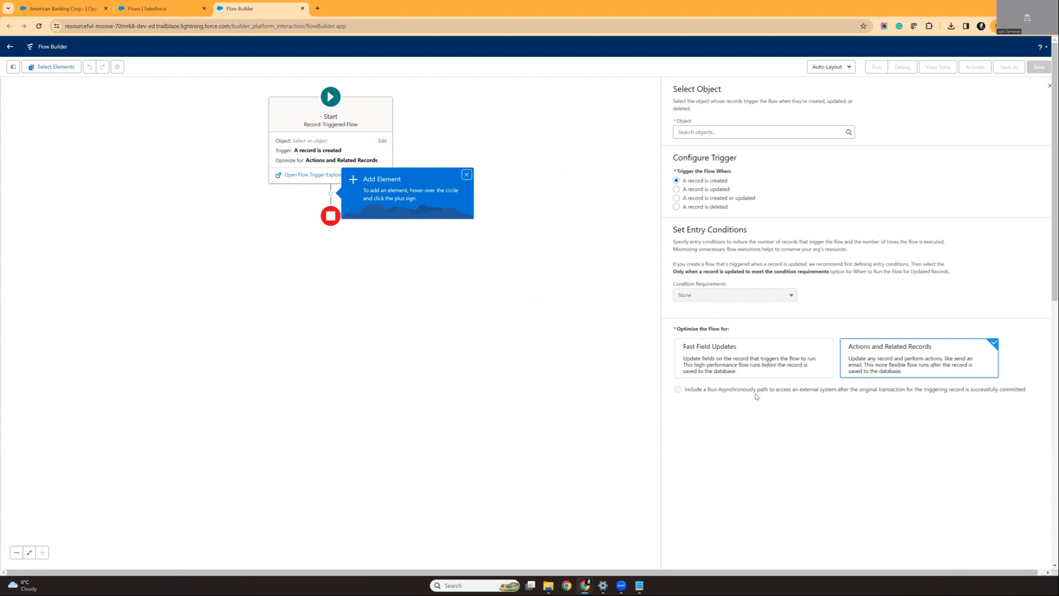
- Configure the flow to trigger on the Lead object when a record is updated
left_click(677, 189)
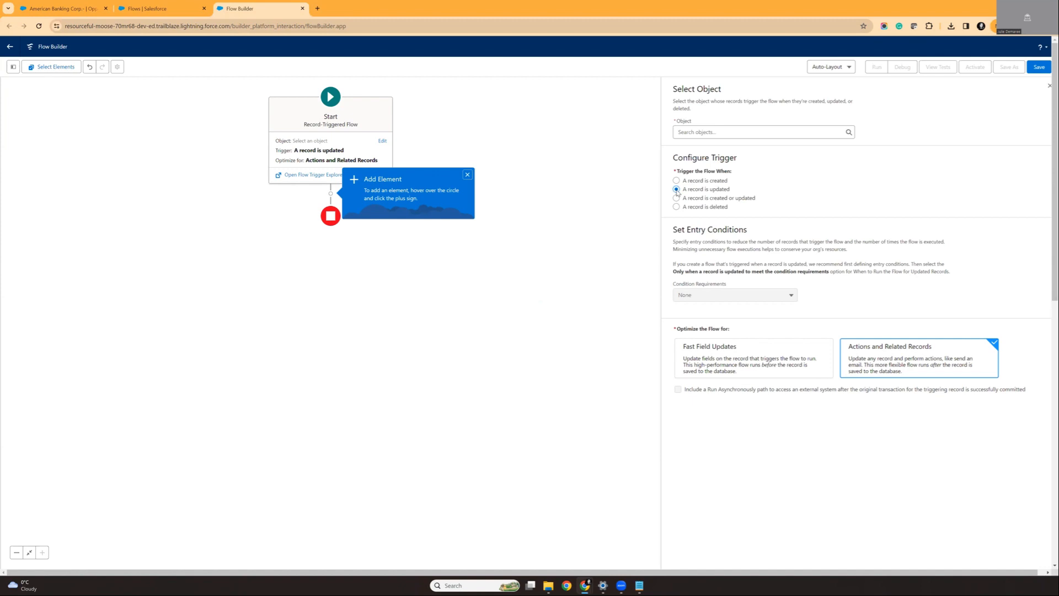
left_click(715, 133)
type("lead")
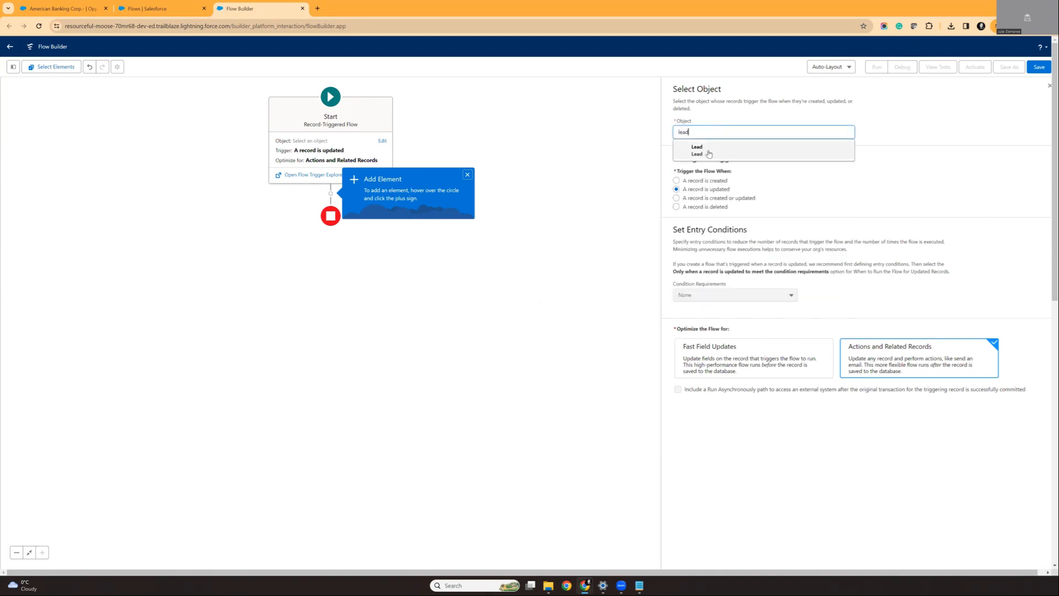
left_click(710, 151)
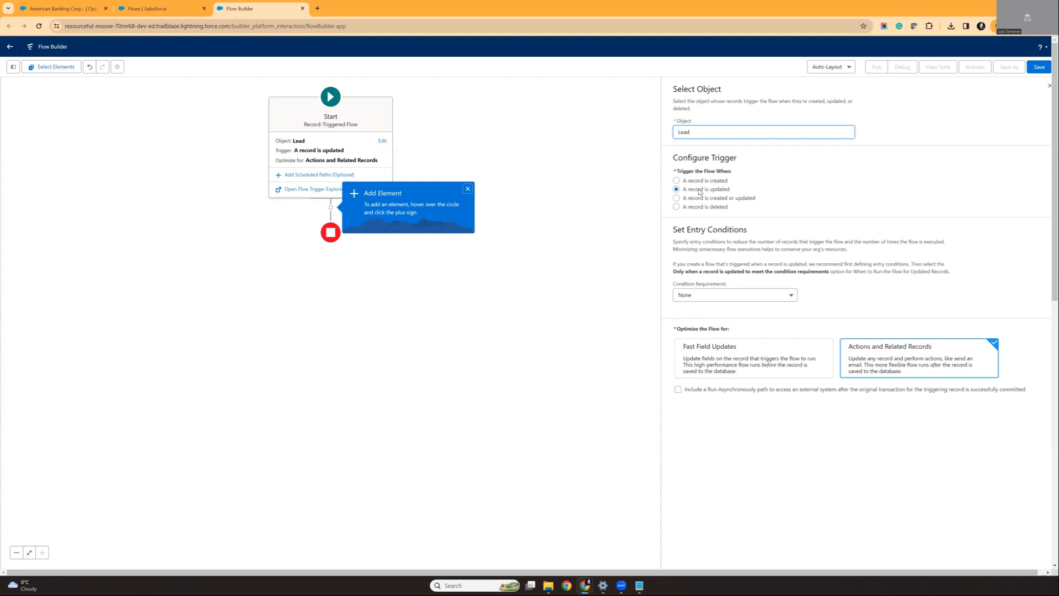
- Set the entry condition to Formula Evaluates to True and enter {!$Record.IsConverted}=TRUE as the formula
left_click(748, 298)
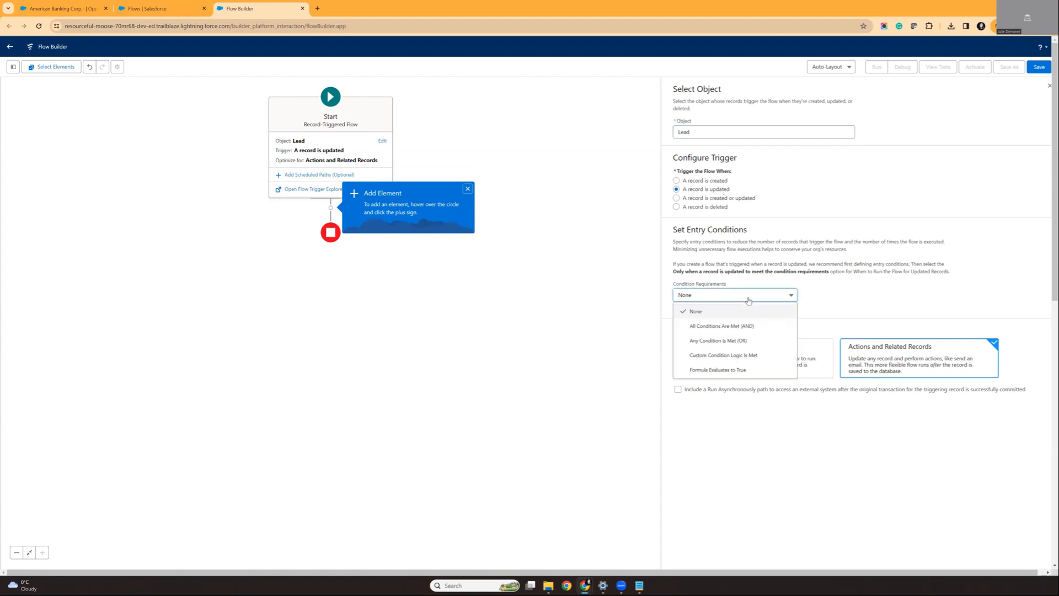
left_click(727, 370)
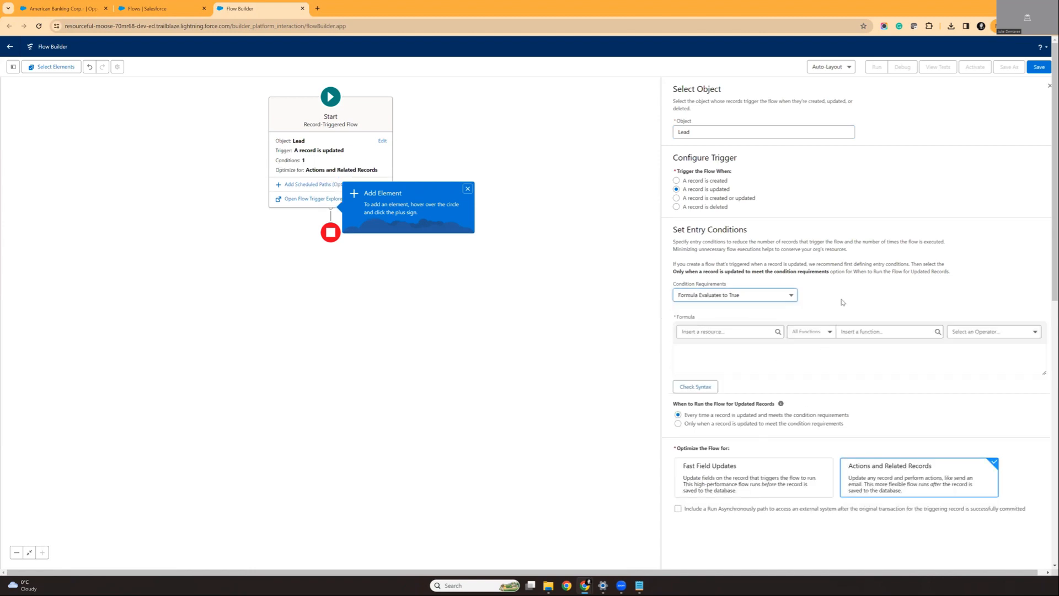
left_click(743, 351)
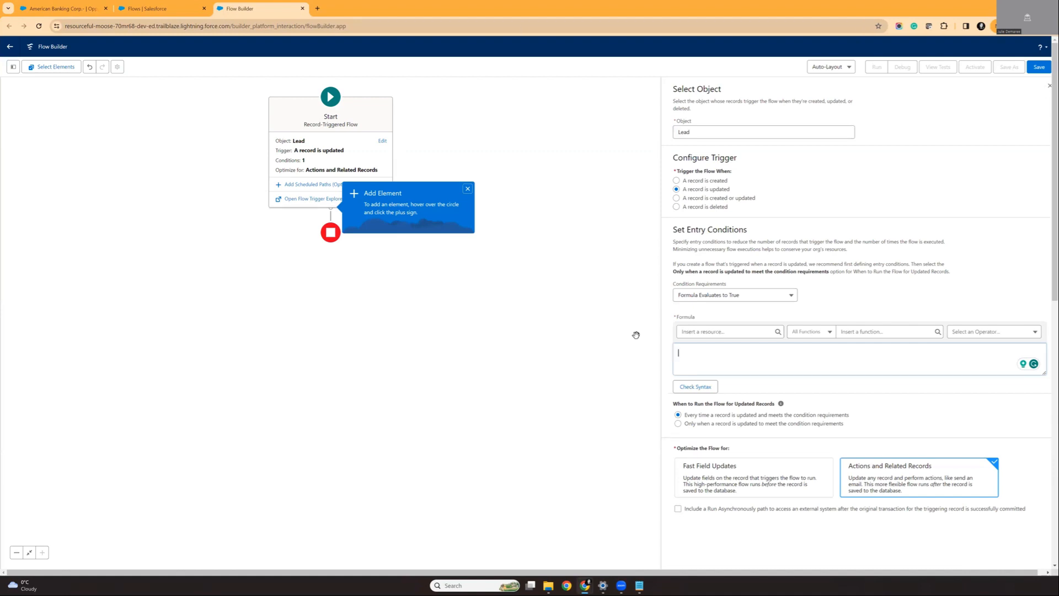
left_click(704, 332)
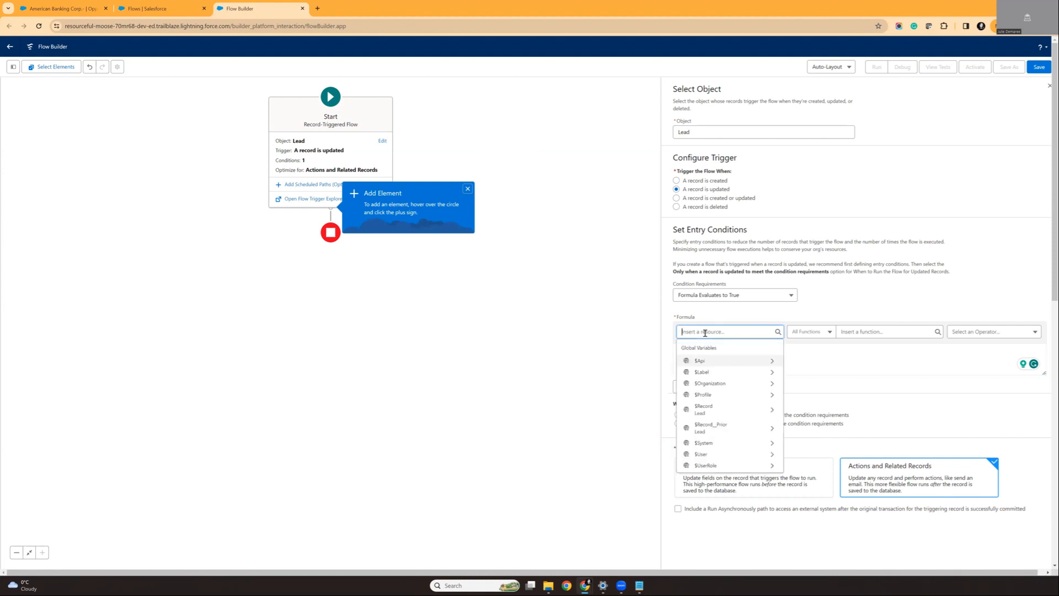
left_click(712, 413)
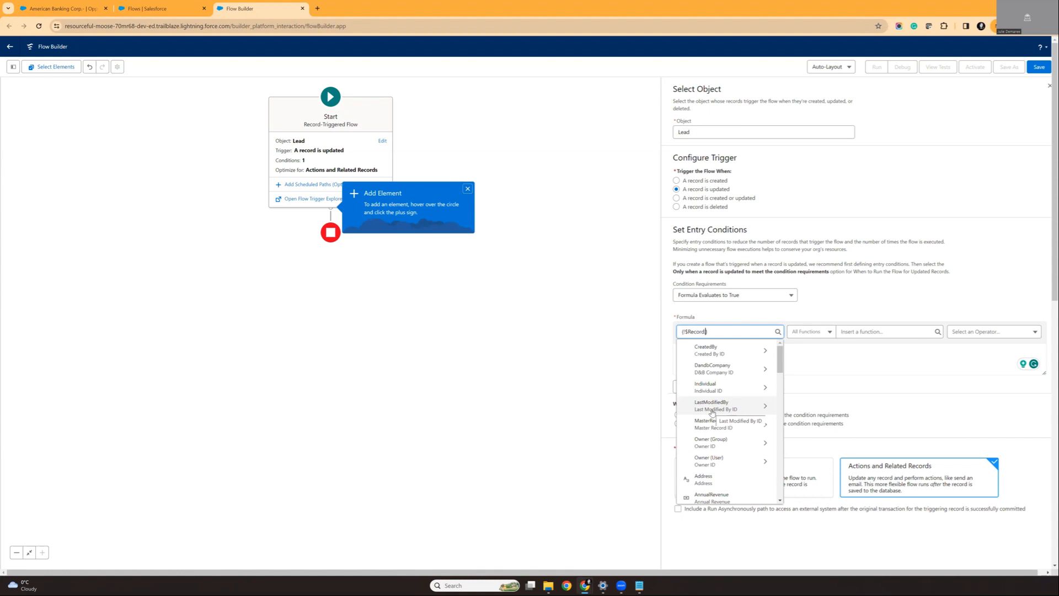
type("is")
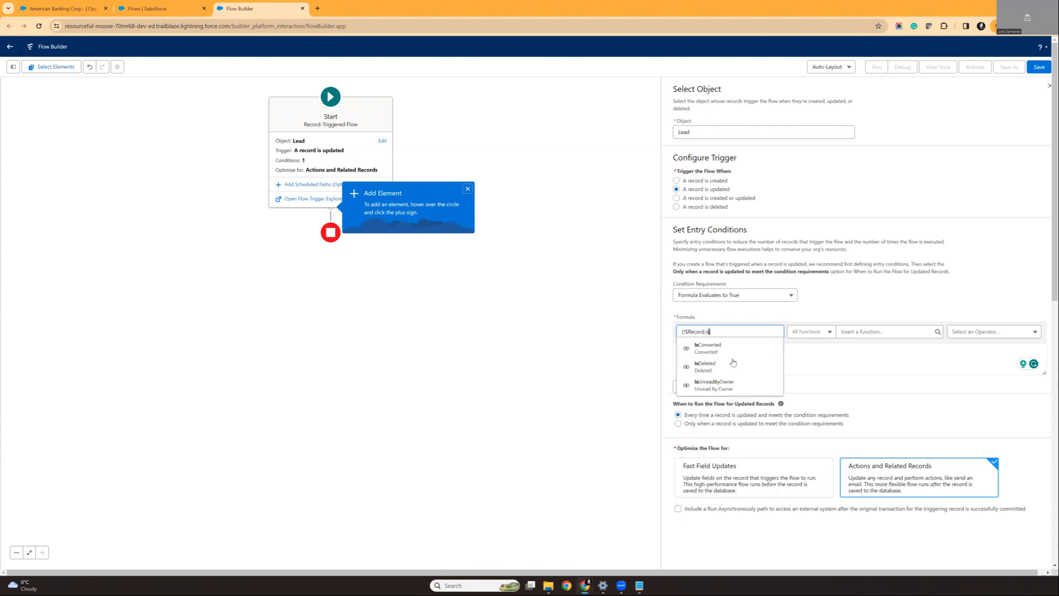
left_click(712, 348)
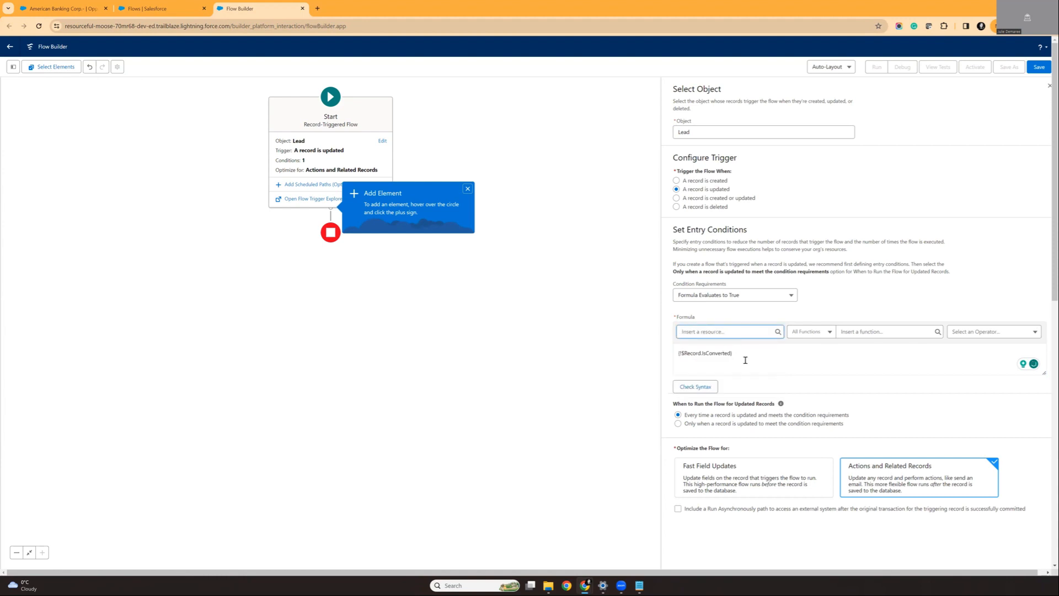
left_click(740, 357)
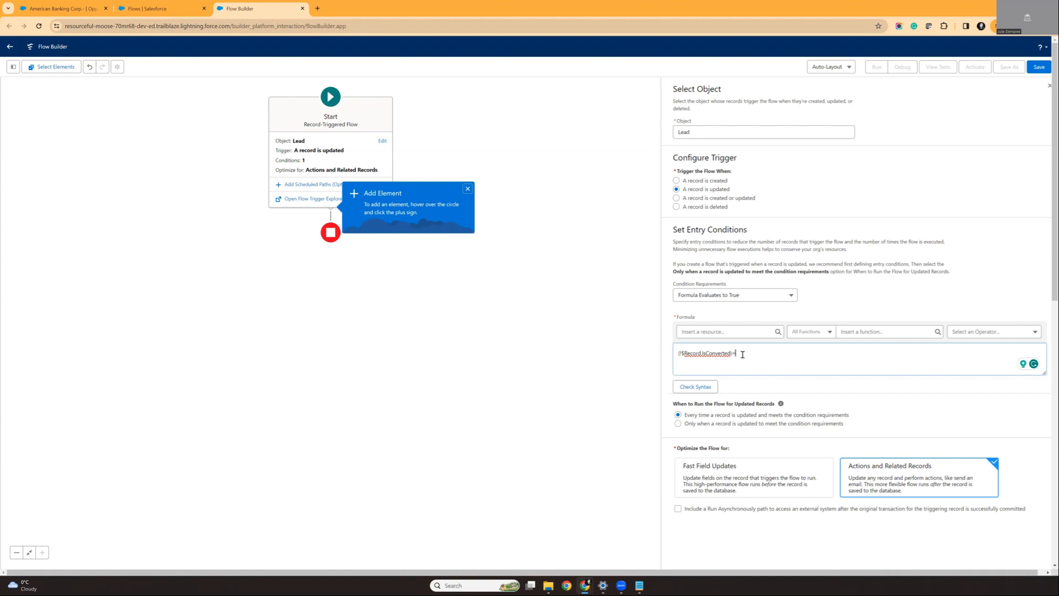
type("TRUE")
- Start the entry formula with AND( and insert {!$Record.Owner:User.UserRole.DeveloperName} as its second argument
left_click(678, 354)
type("AND(")
left_click(729, 332)
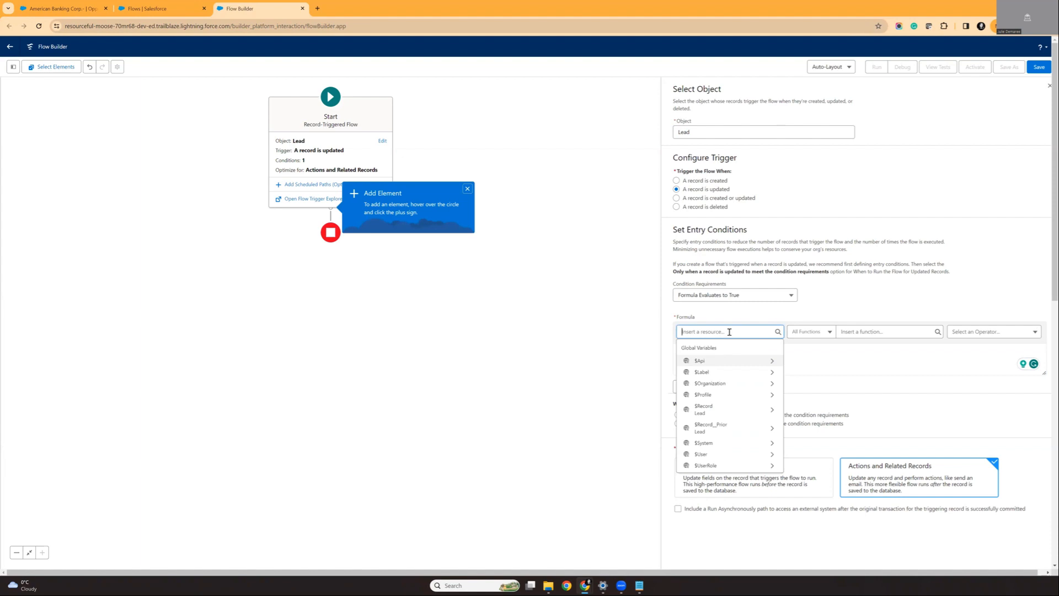
left_click(736, 409)
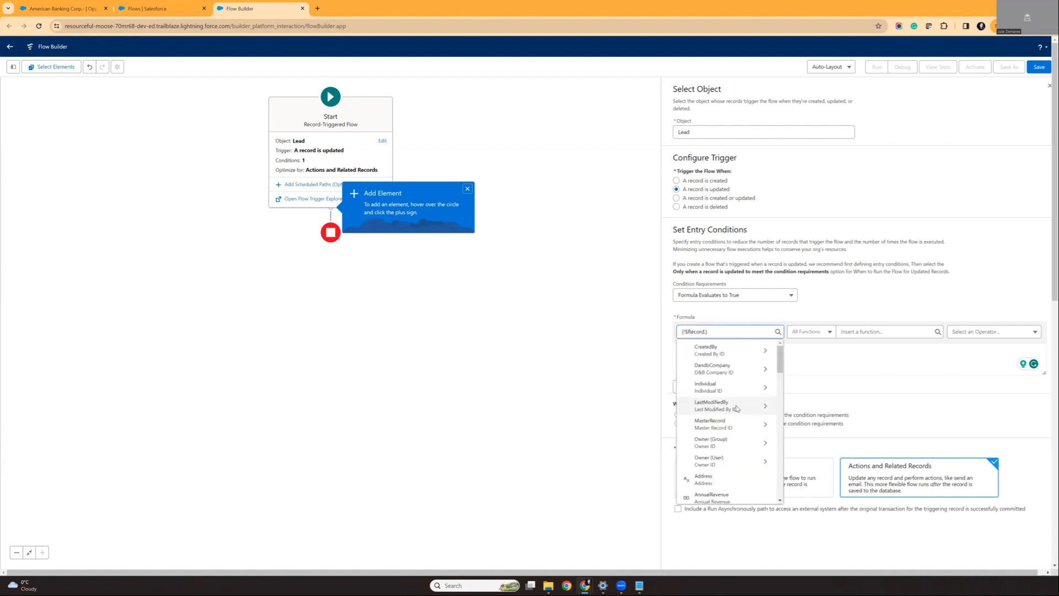
type(".owner")
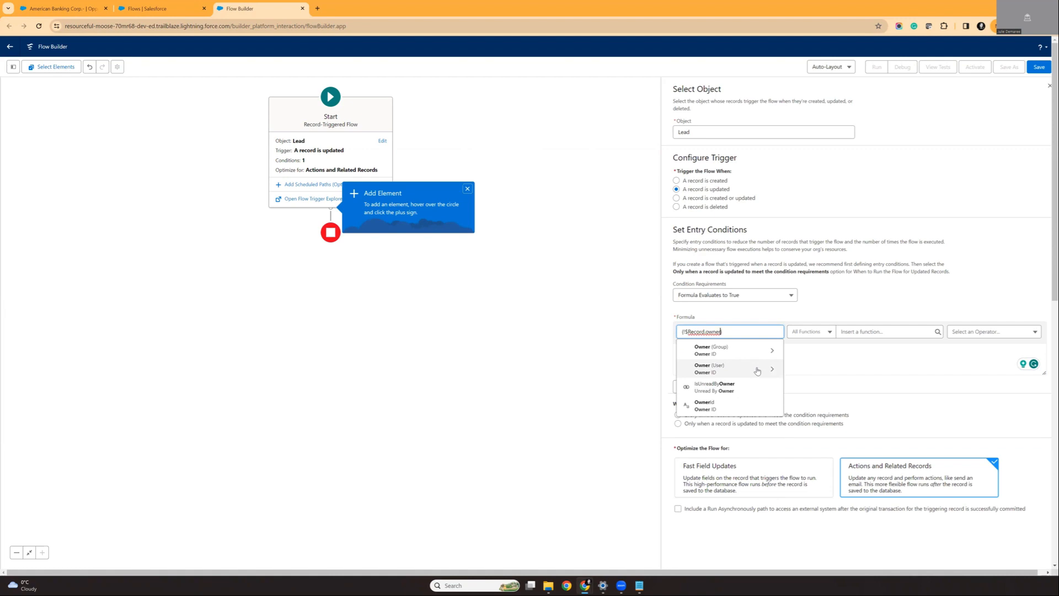
left_click(757, 369)
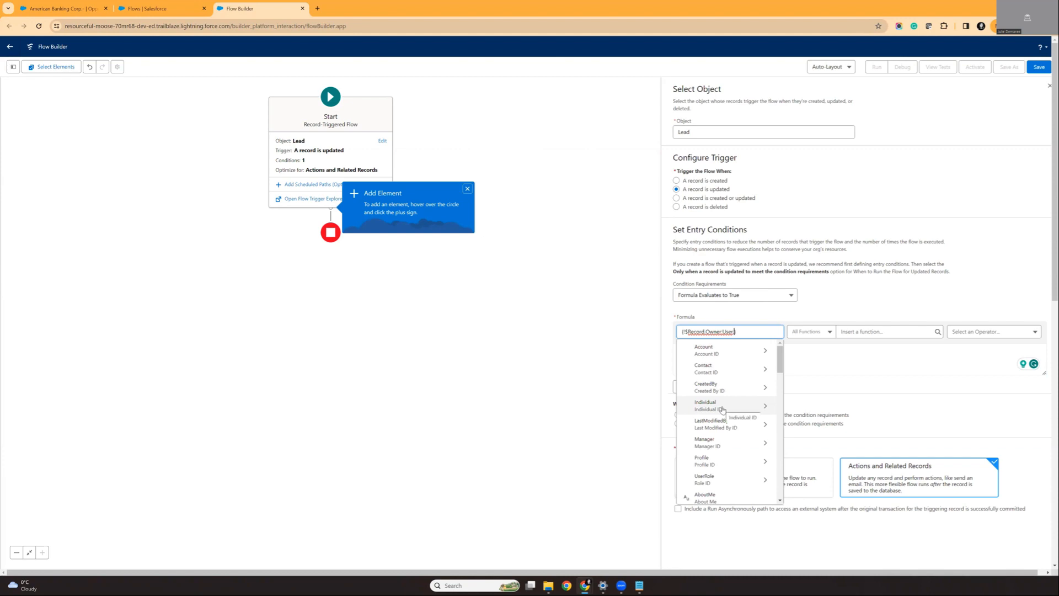
left_click(724, 478)
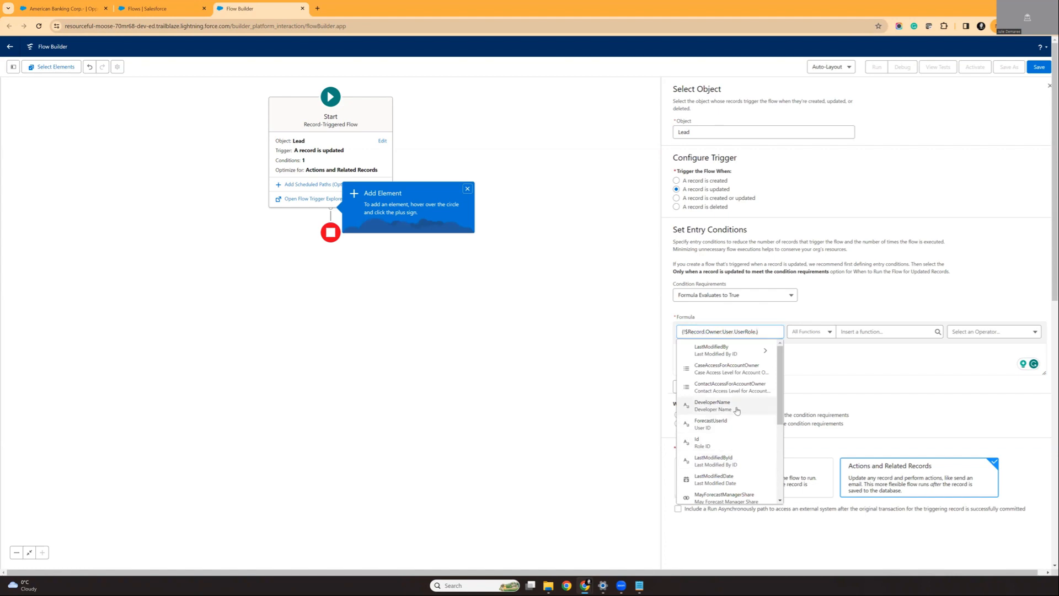
left_click(735, 407)
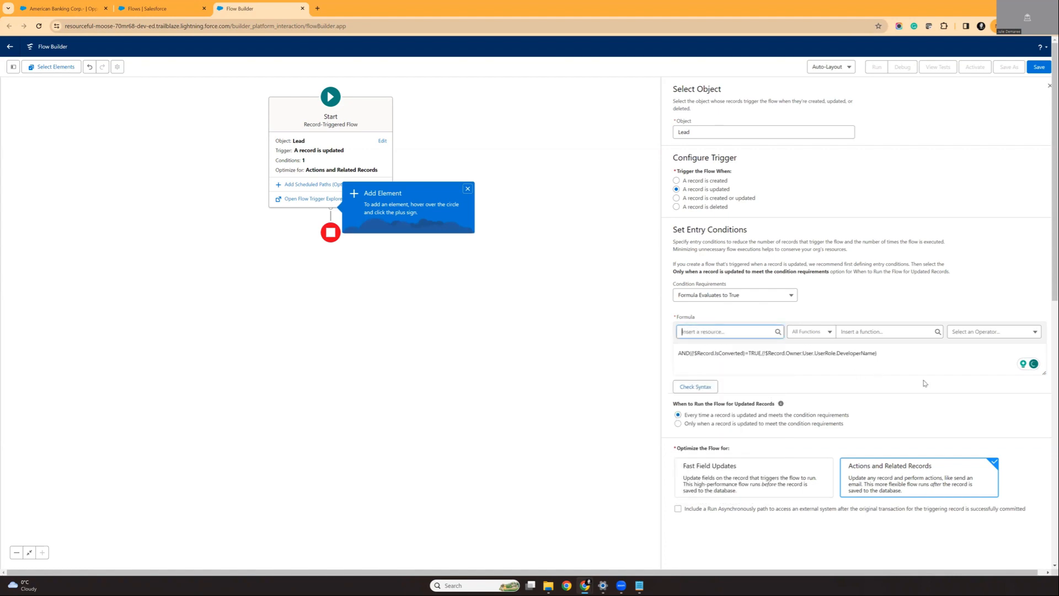
- Complete the entry formula by comparing the owner's role developer name to 'ChannelSalesTeam', close the AND, and check the syntax
left_click(903, 354)
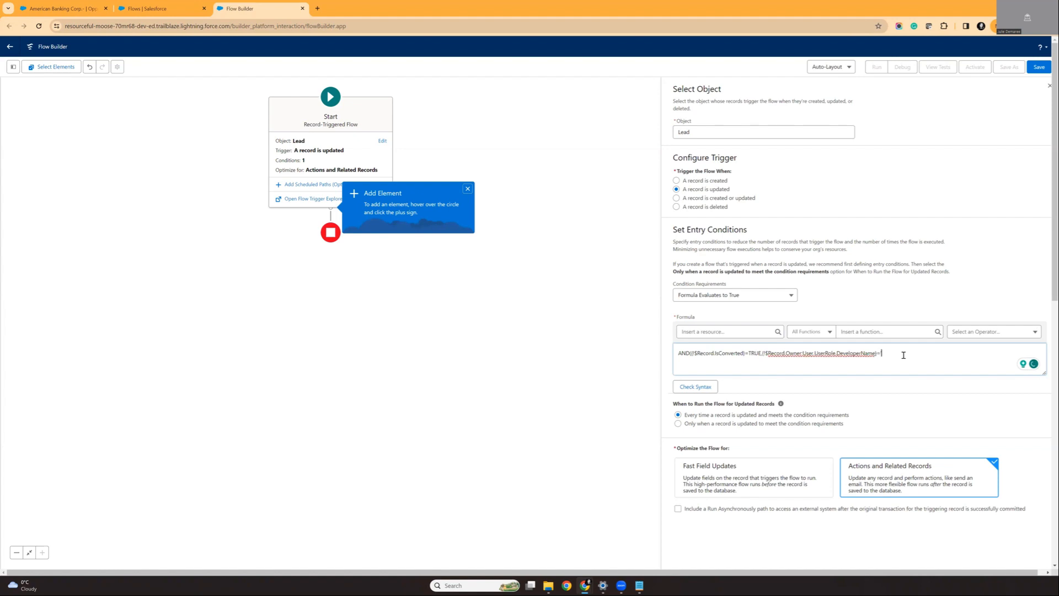
left_click(639, 584)
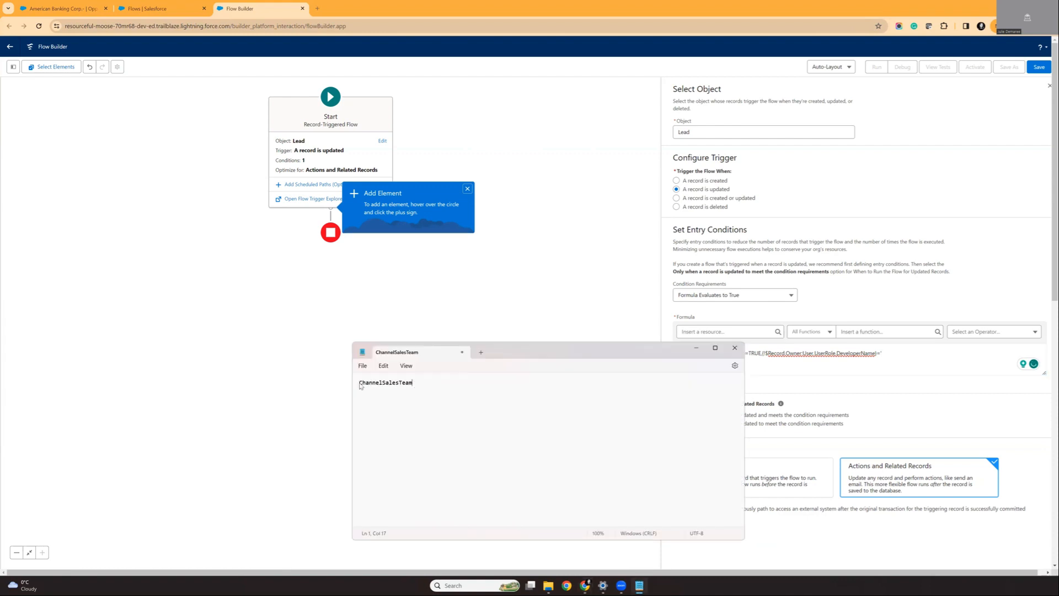
left_click_drag(417, 384, 350, 386)
key("ctrl+c")
left_click(913, 354)
key("ctrl+v")
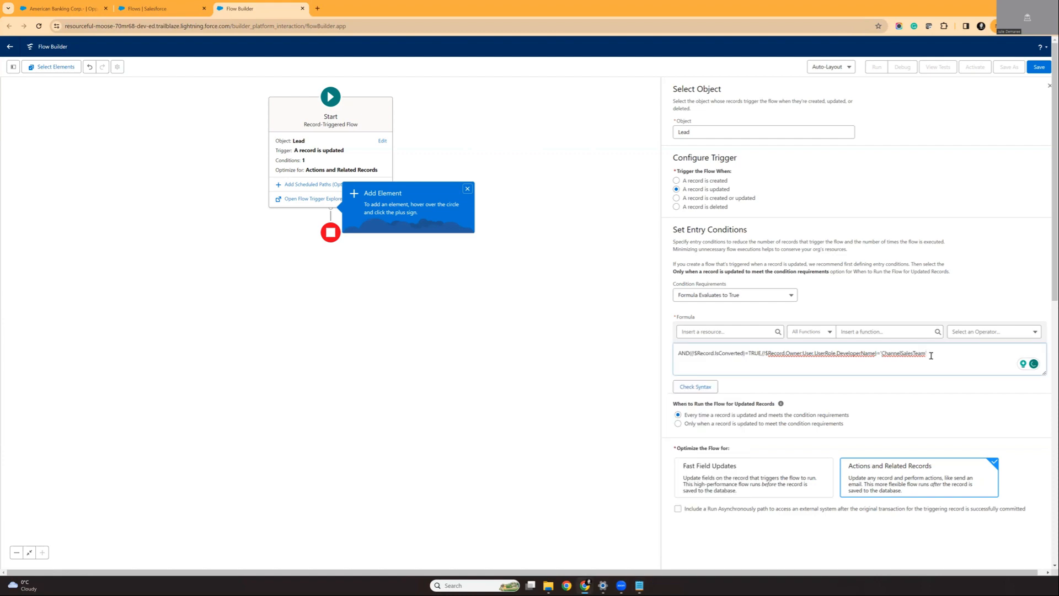
type("'")
left_click(701, 388)
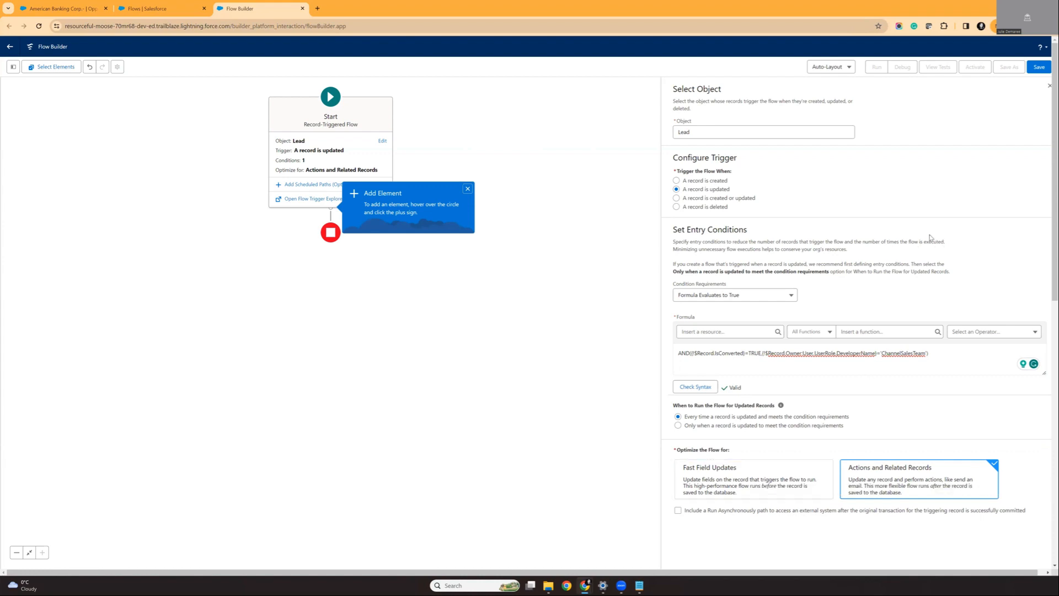
- Save the flow with the label "Lead Conversion: Update Default Close Date"
left_click(467, 189)
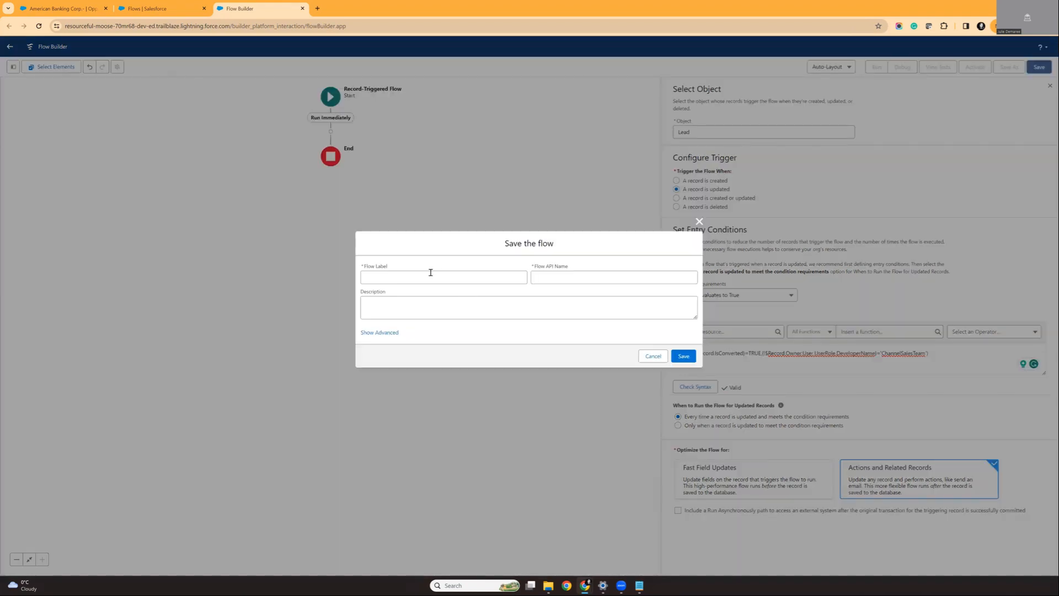
left_click(431, 273)
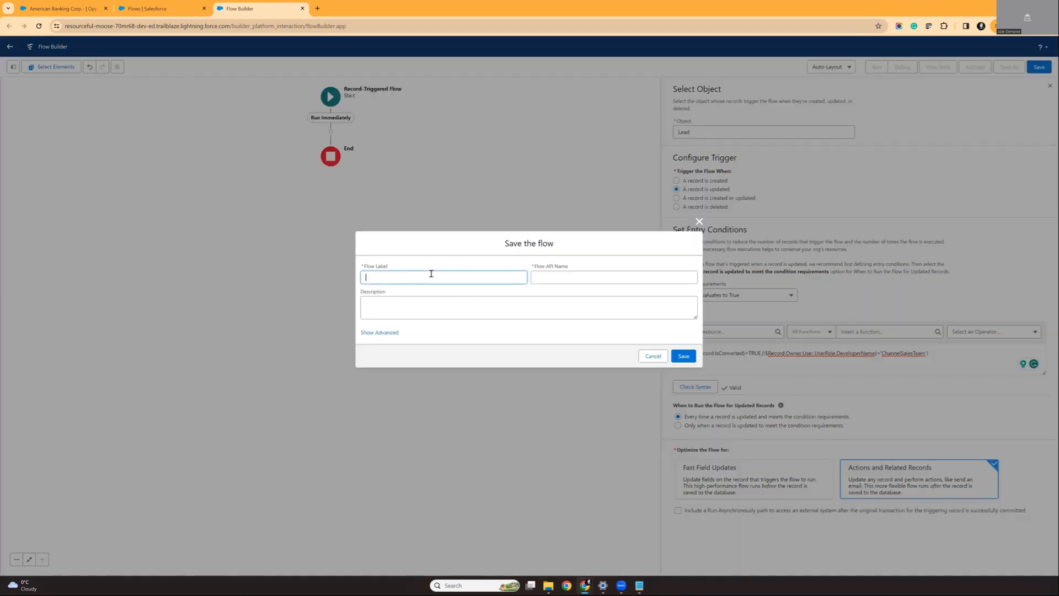
type("Lead'Conver")
type("sion: Update Default Close Date")
key("Tab")
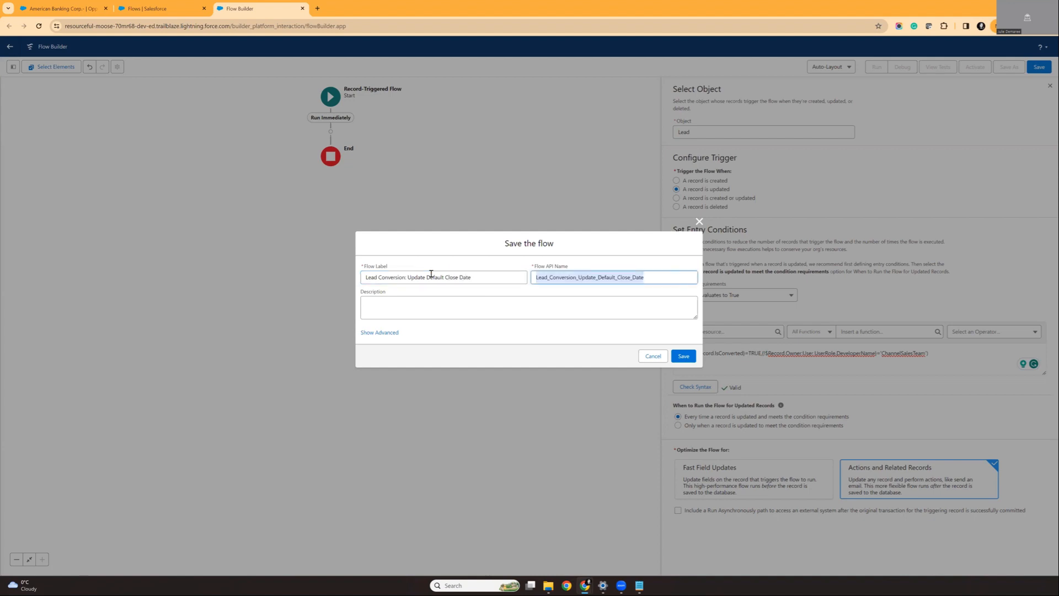
left_click(684, 359)
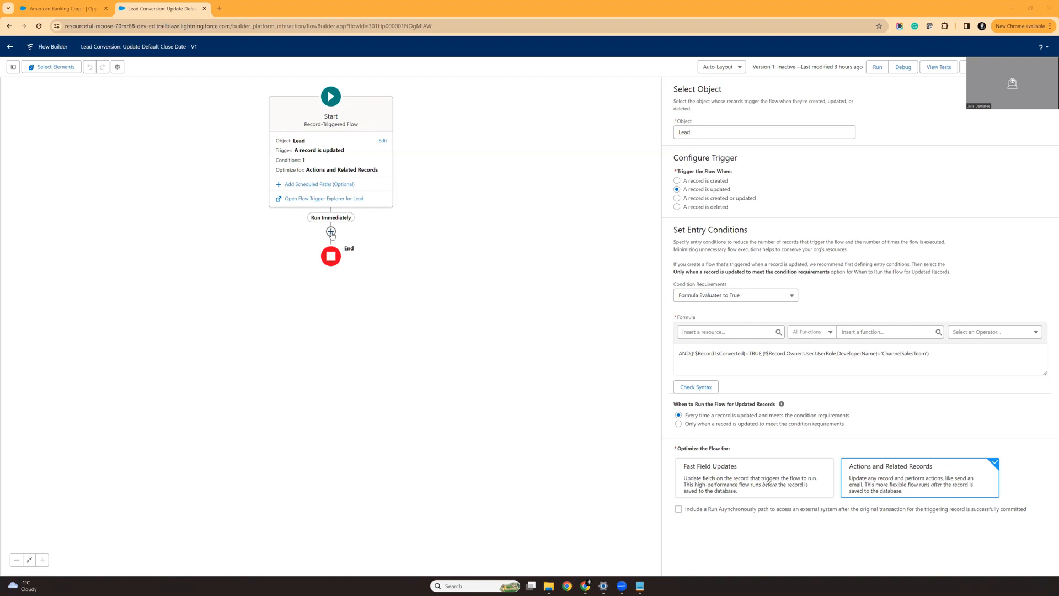
- Add an Update Records element to the immediate path and label it "Update Opportunity"
left_click(331, 231)
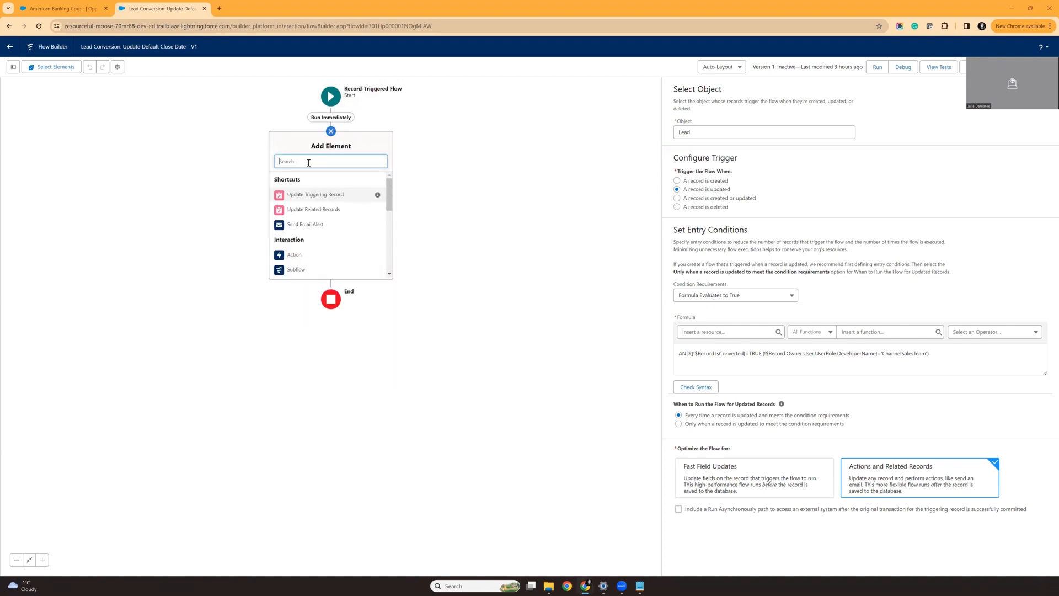
type("up")
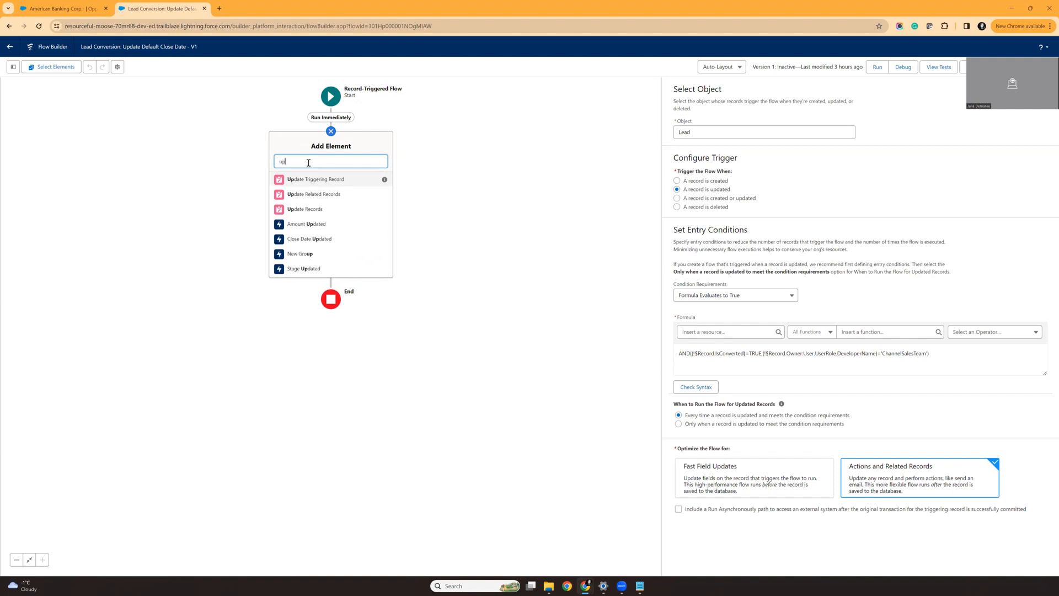
type("date r")
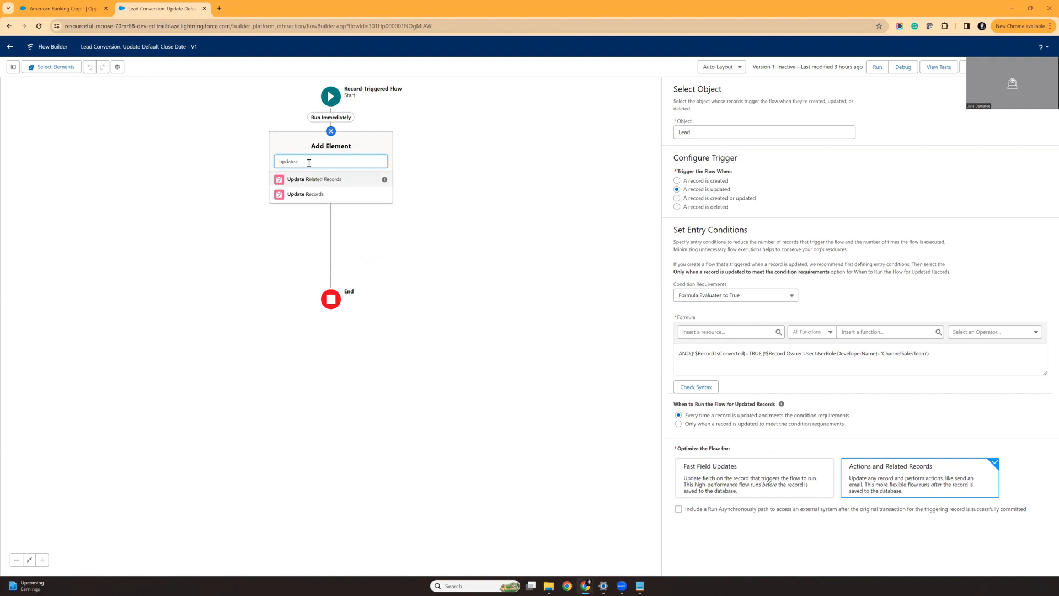
left_click(318, 196)
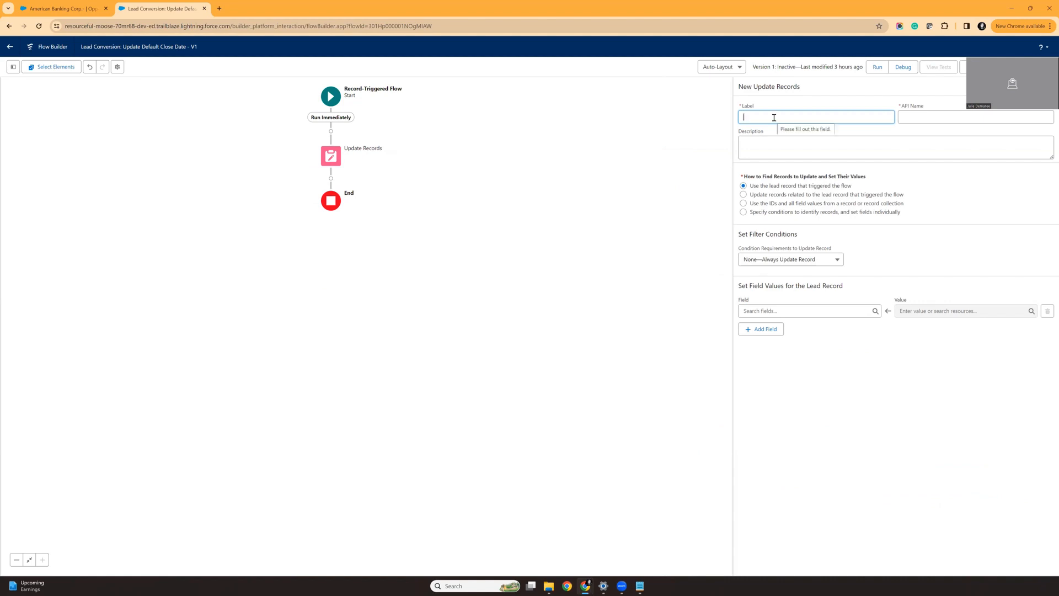
type("Update Opportunity")
key("Tab")
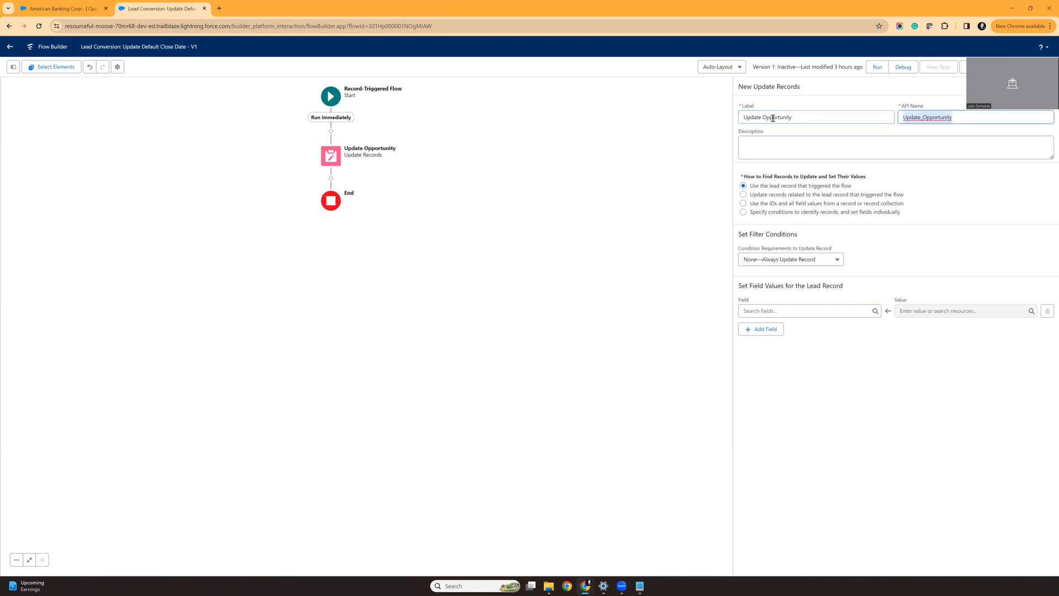
- Make the element identify records by specified conditions with fields set individually, using the Opportunity object
left_click(744, 213)
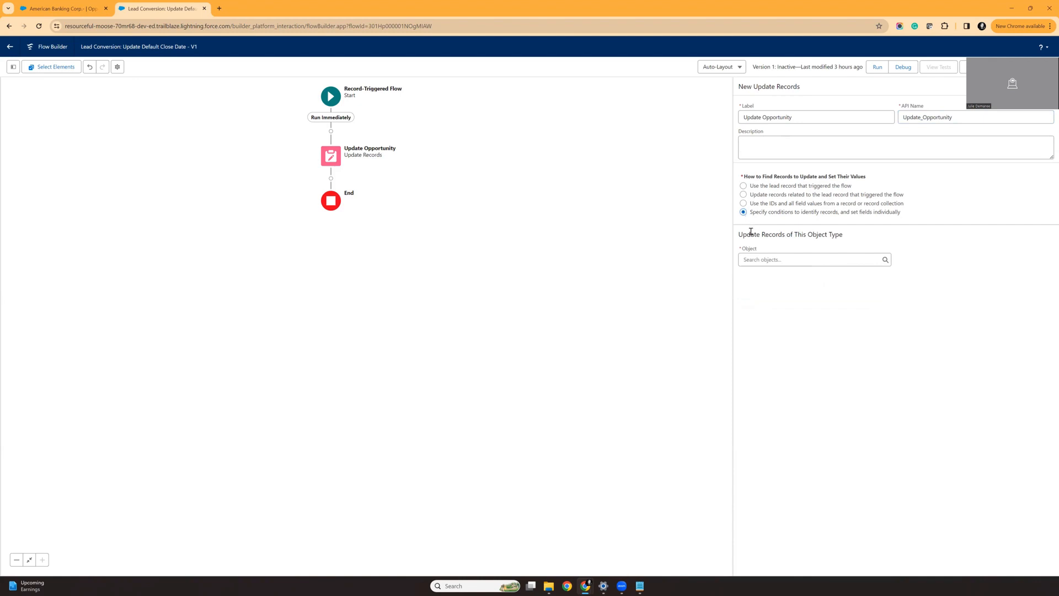
left_click(777, 260)
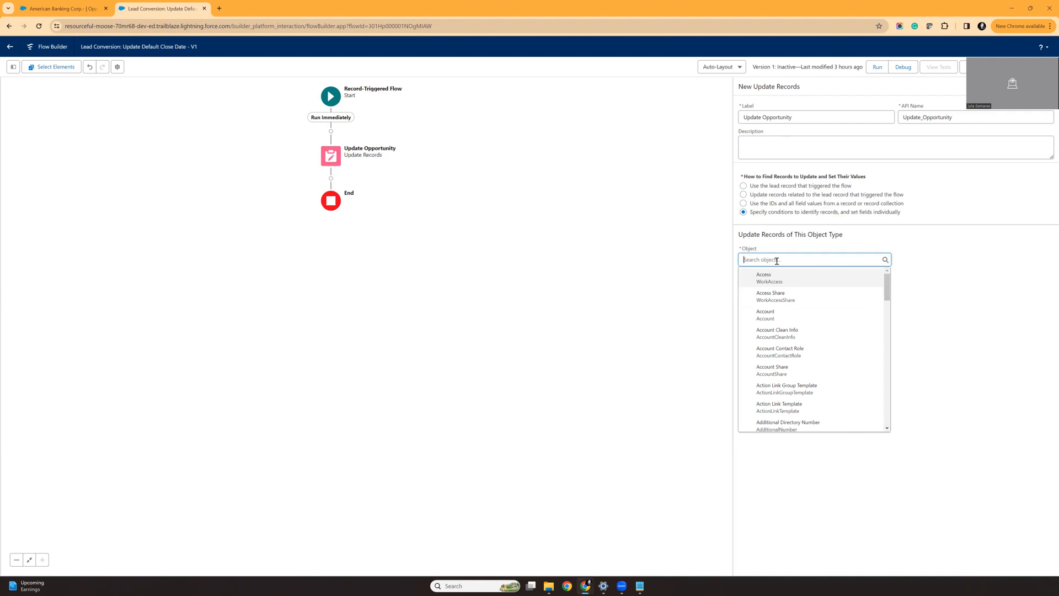
type("Oppor")
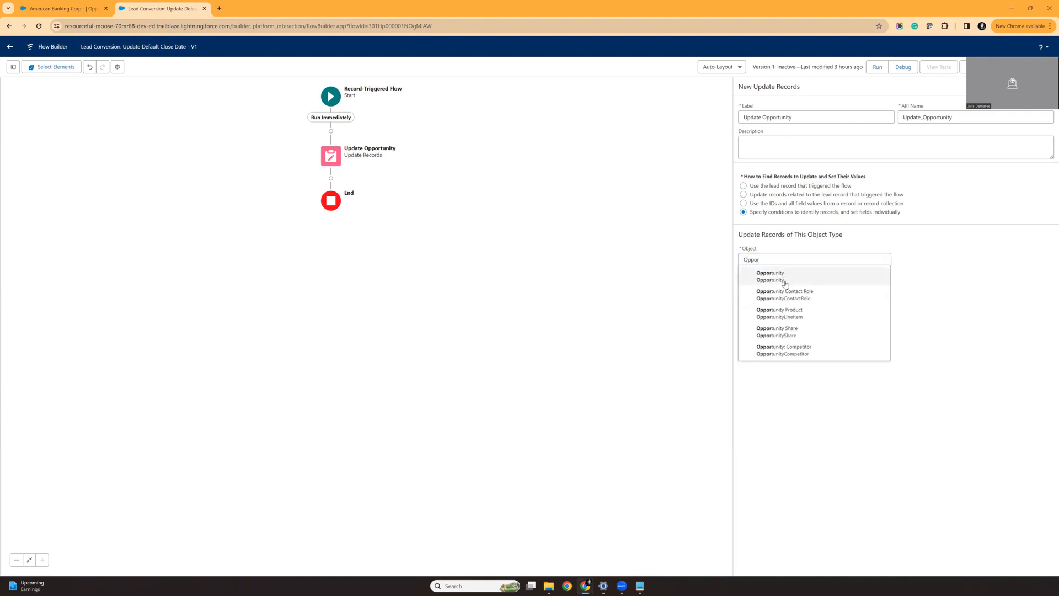
left_click(782, 279)
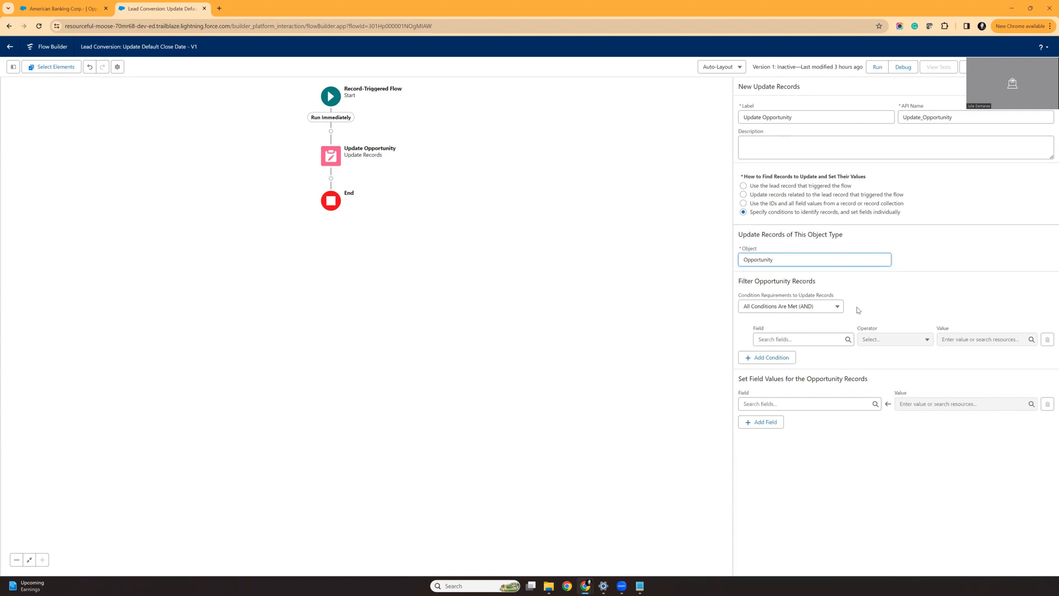
- Filter the Opportunity records to those whose Id equals {!$Record.ConvertedOpportunityId}
left_click(783, 340)
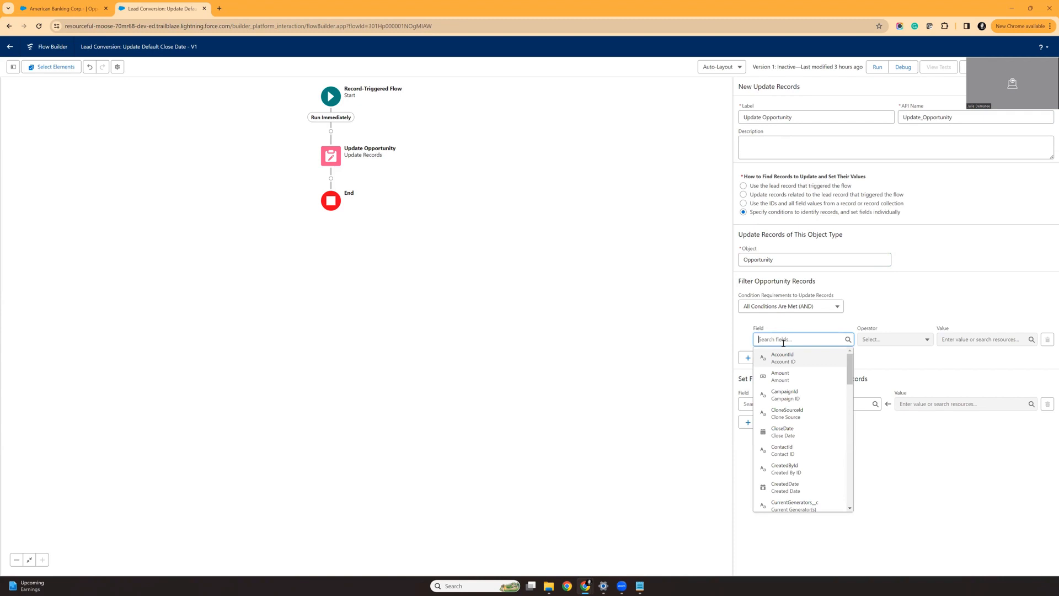
type("id")
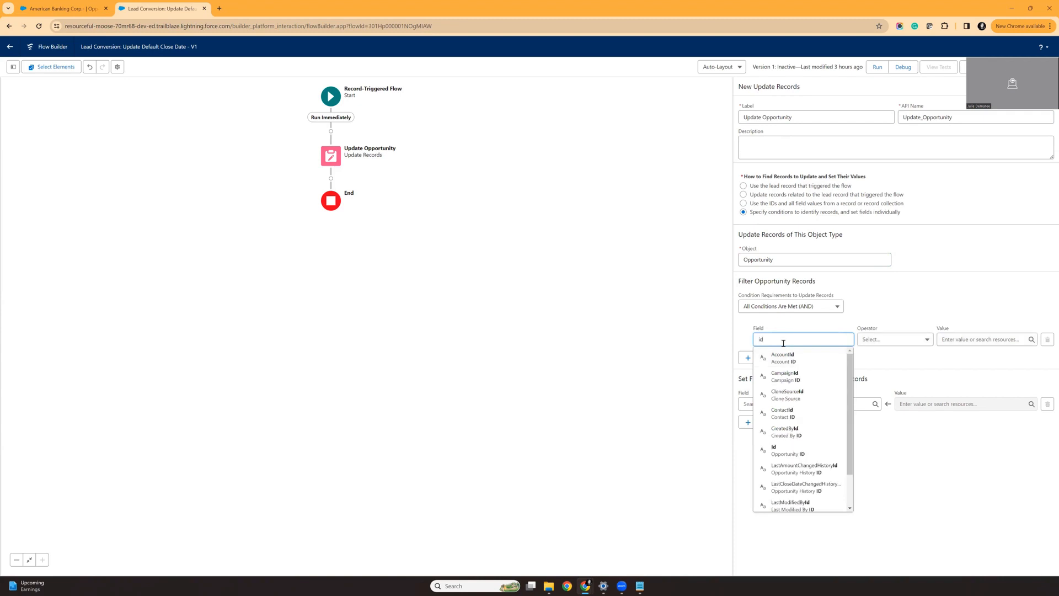
left_click(789, 450)
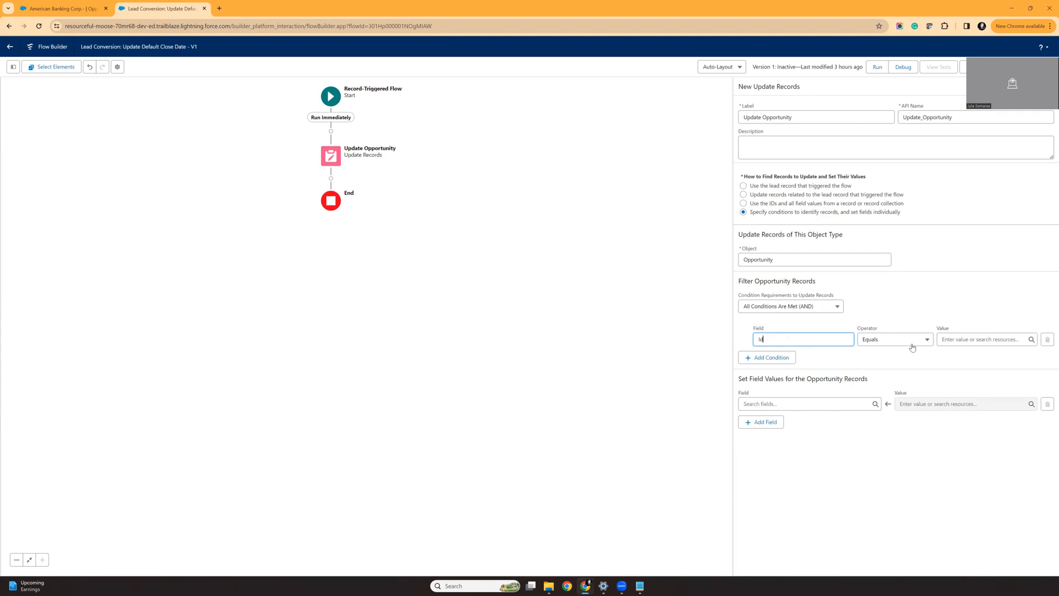
left_click(973, 335)
type("recor")
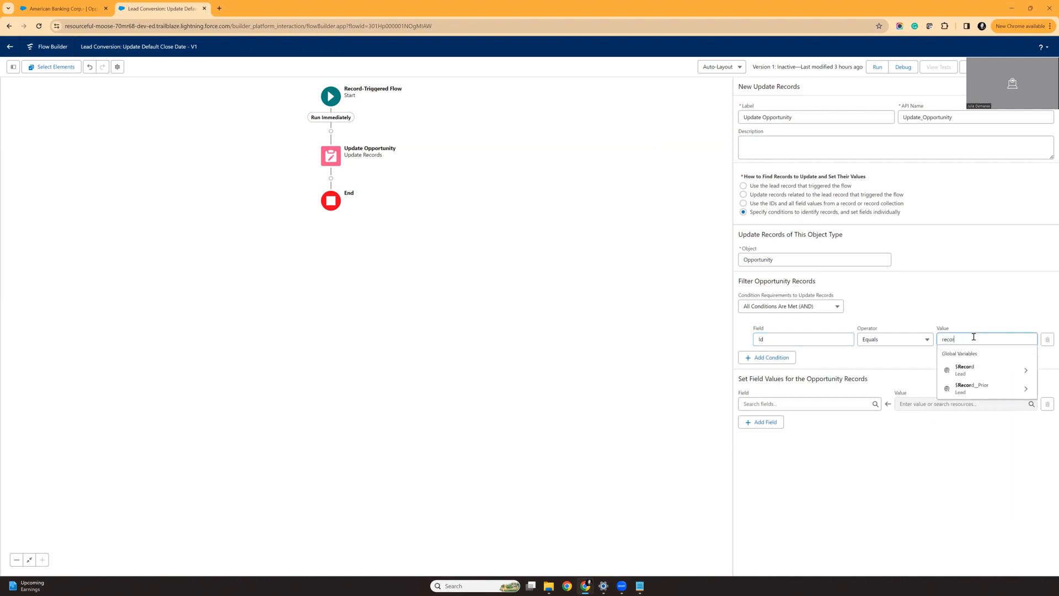
left_click(965, 370)
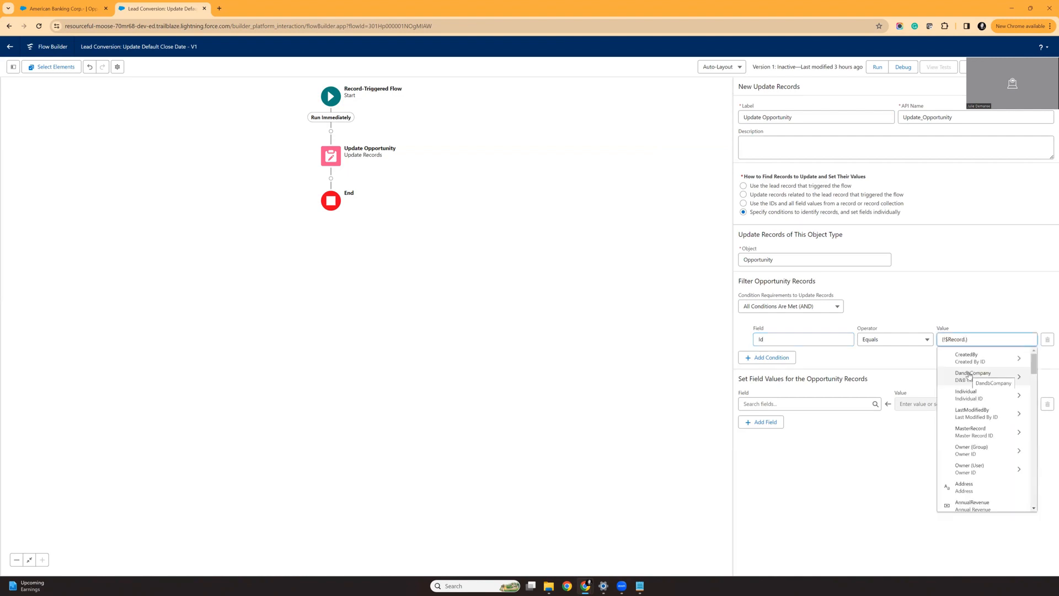
type("co")
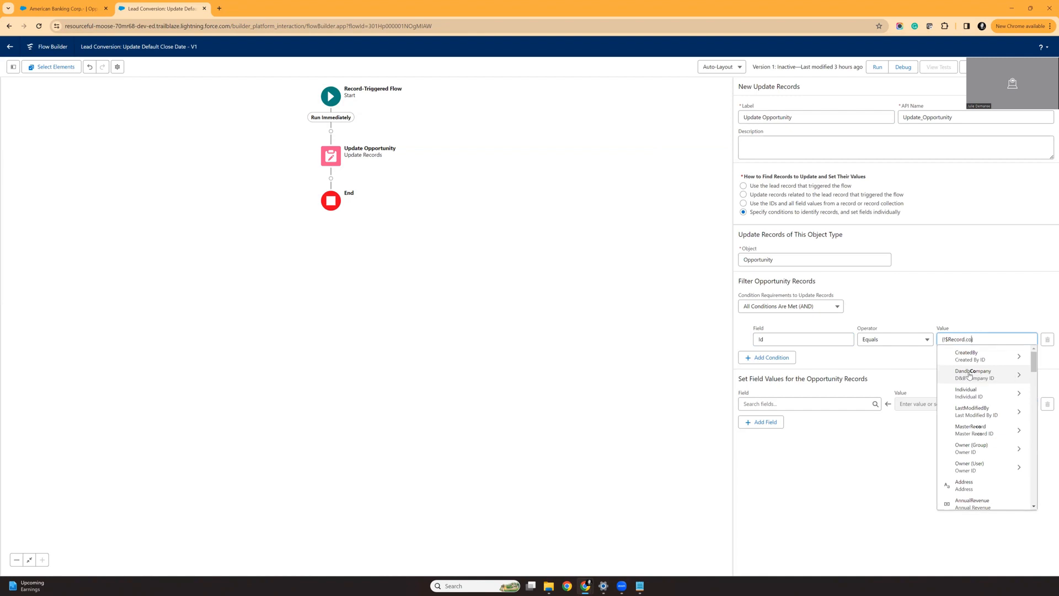
type("n")
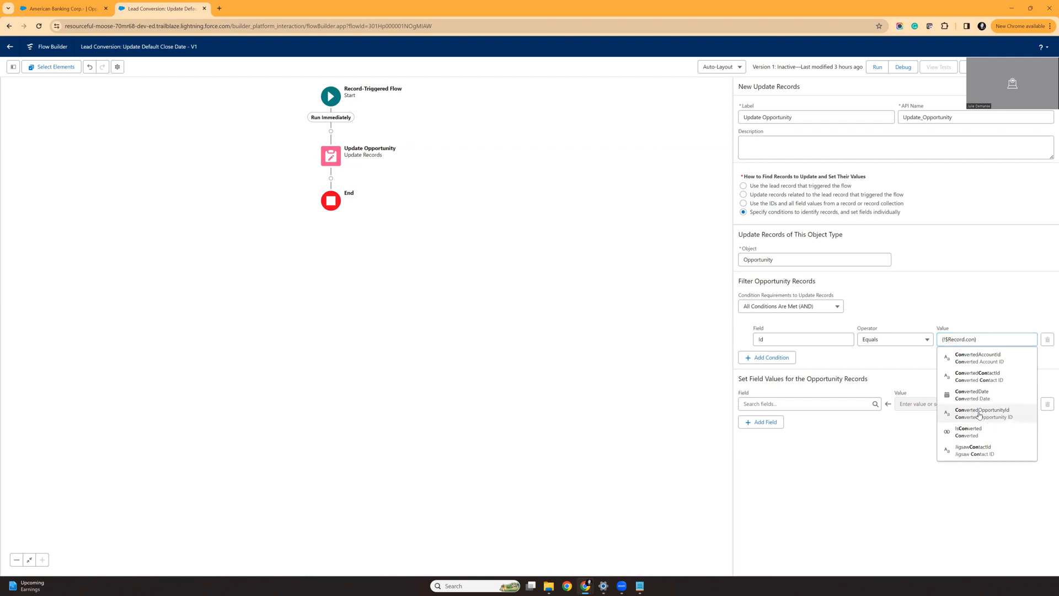
left_click(979, 415)
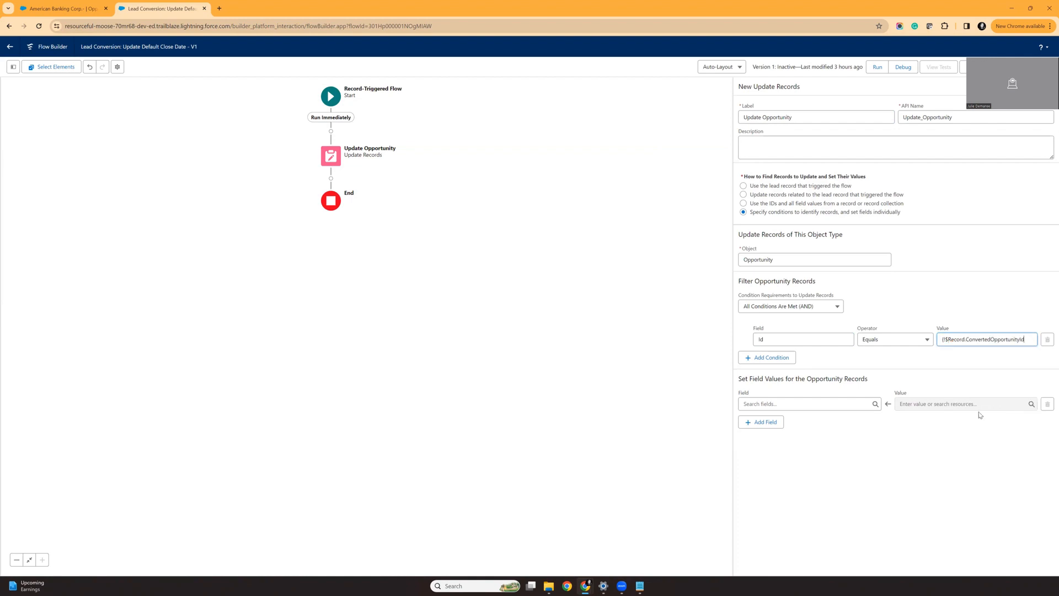
left_click(968, 359)
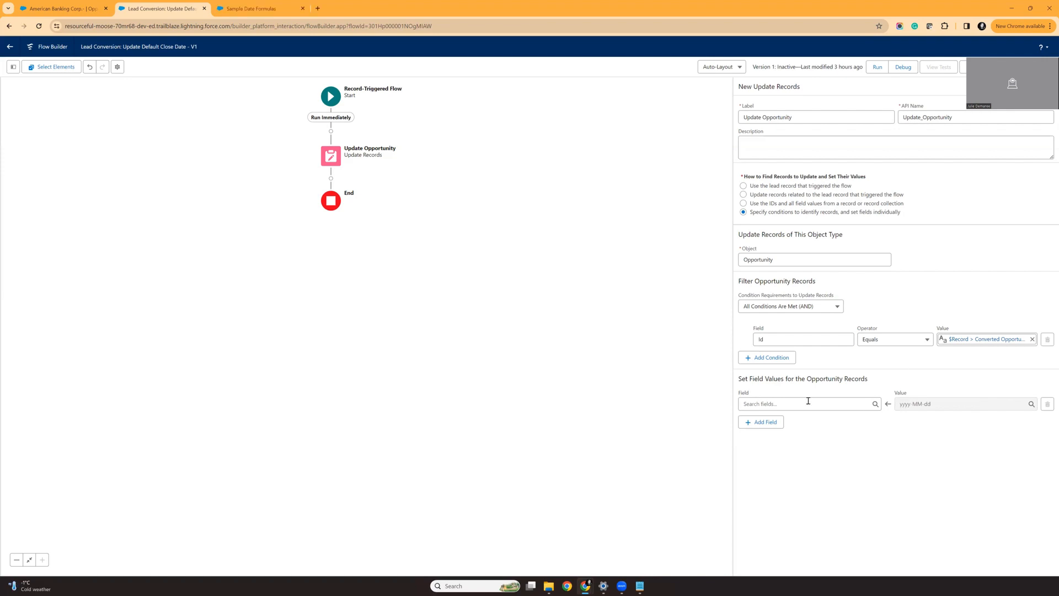
- Choose CloseDate as the Opportunity field to update
left_click(805, 401)
type("clos")
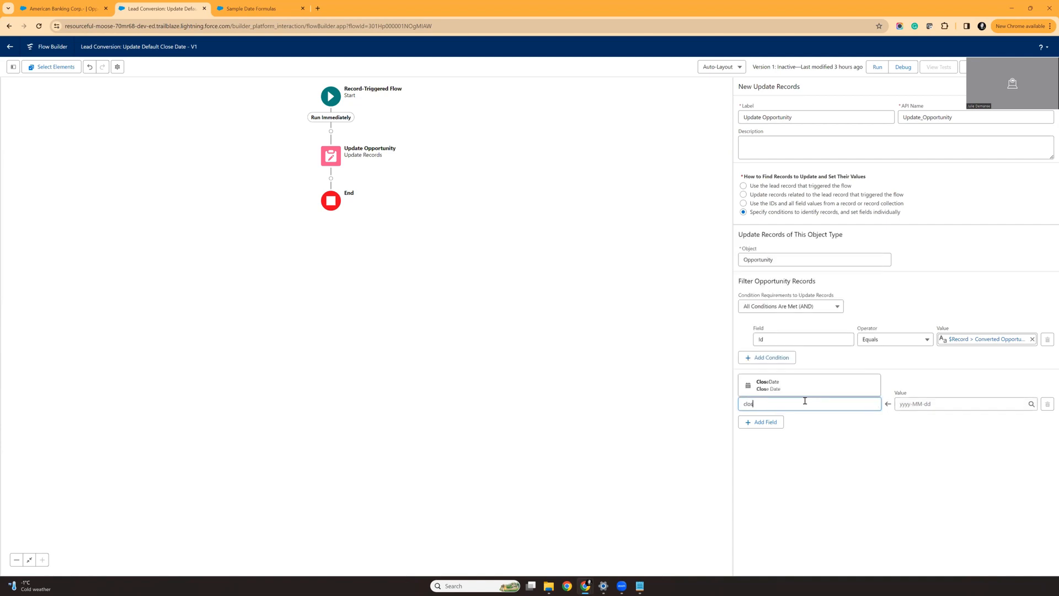
left_click(801, 388)
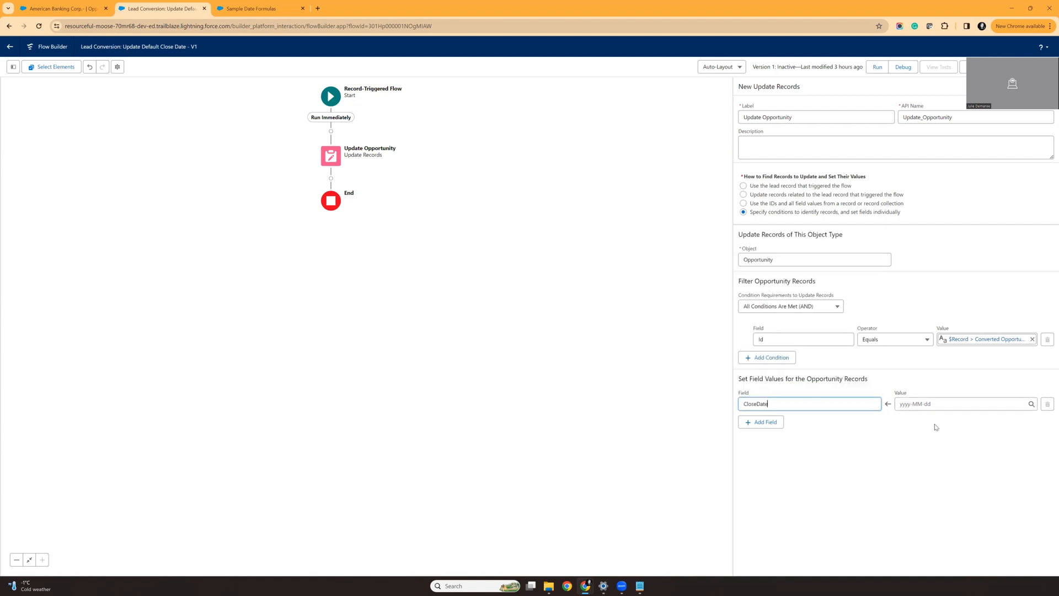
- For the CloseDate value, start a new Formula resource with API name End_of_Month and data type Date
left_click(924, 404)
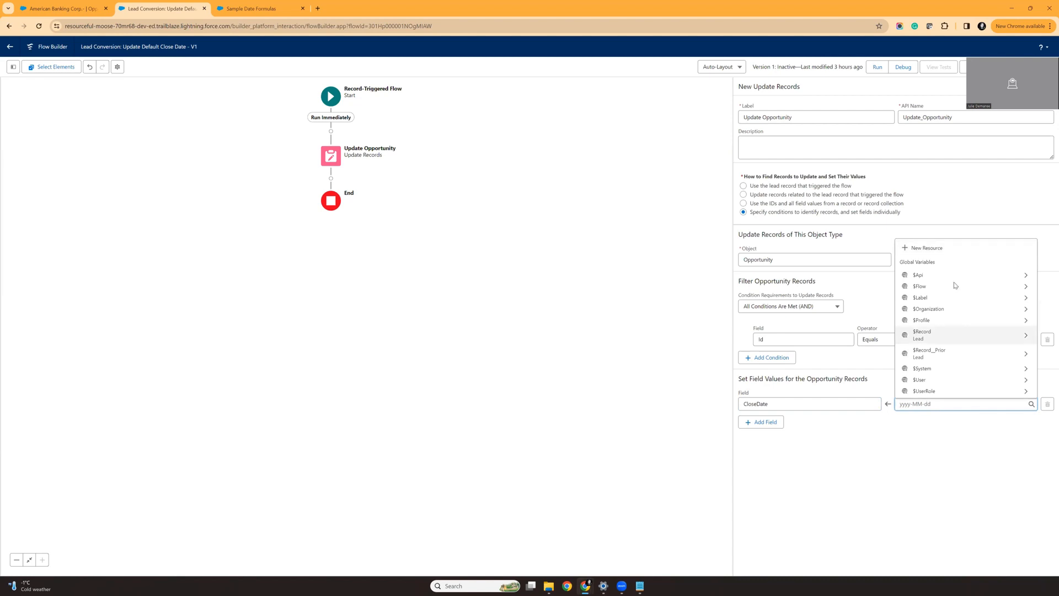
left_click(936, 251)
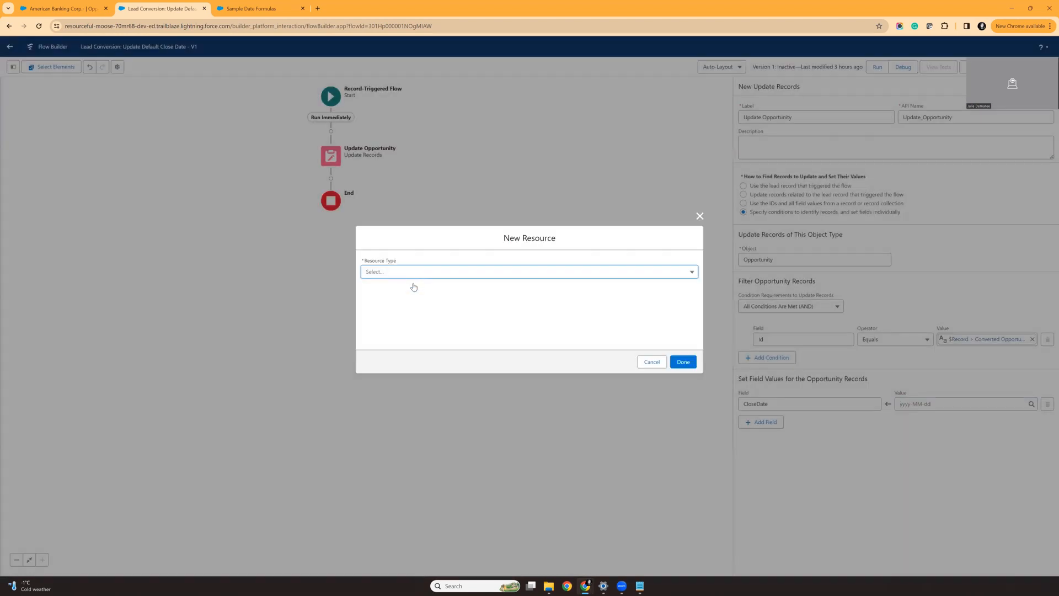
left_click(409, 331)
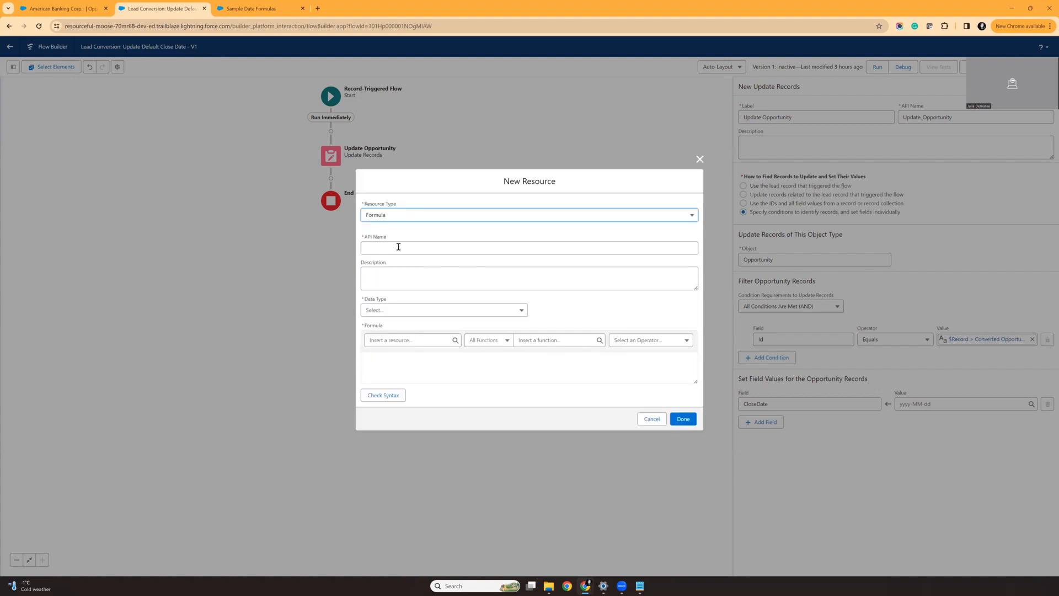
left_click(398, 247)
type("EW")
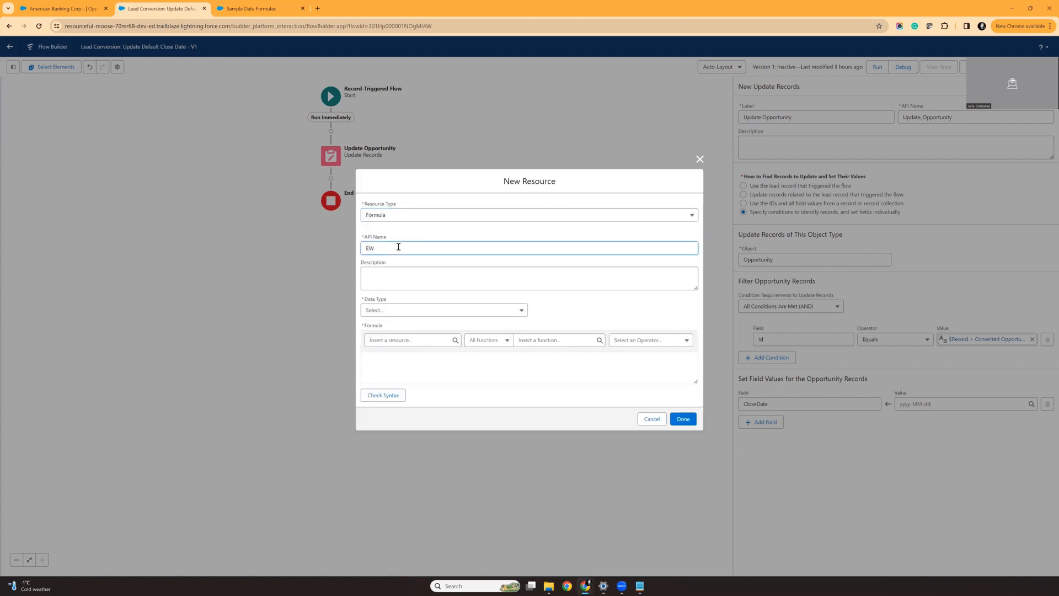
type("d_of_Month")
left_click(431, 315)
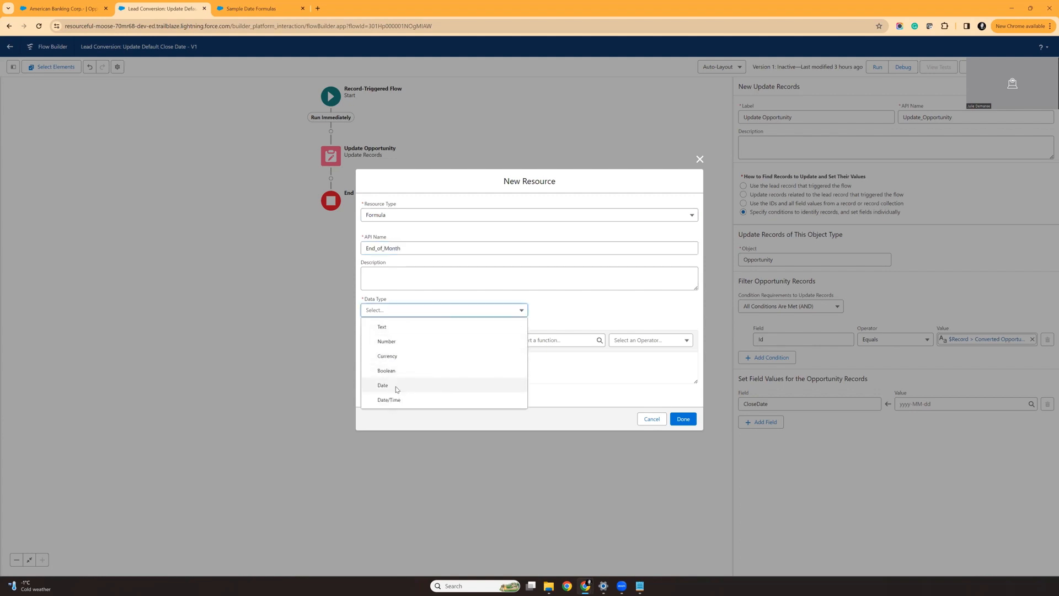
left_click(398, 386)
- Copy the "Find the Last Day of the Month" formula from the Sample Date Formulas help page into the End_of_Month formula
left_click(408, 357)
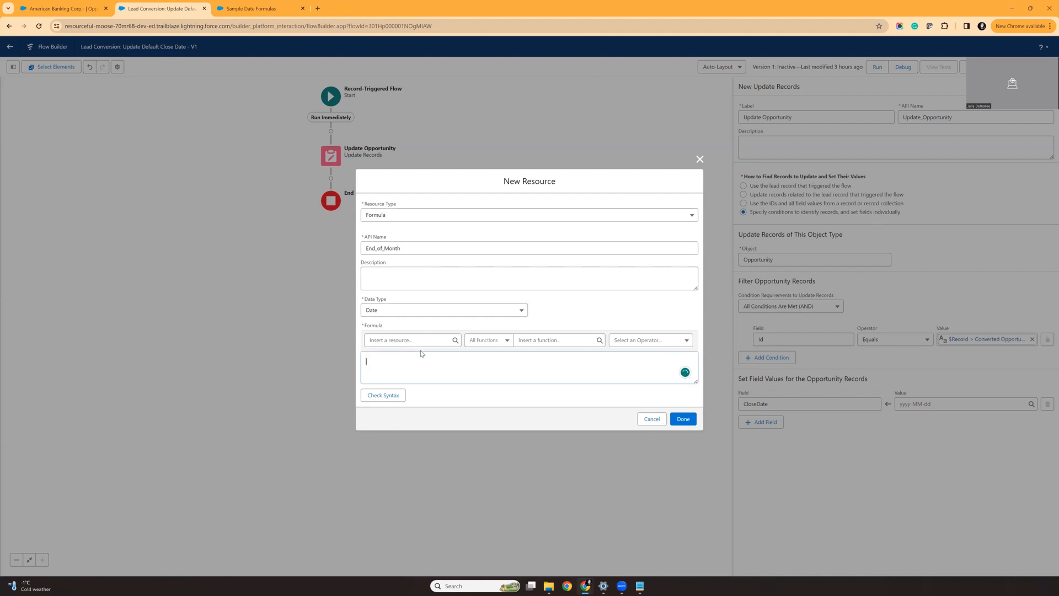
left_click(259, 9)
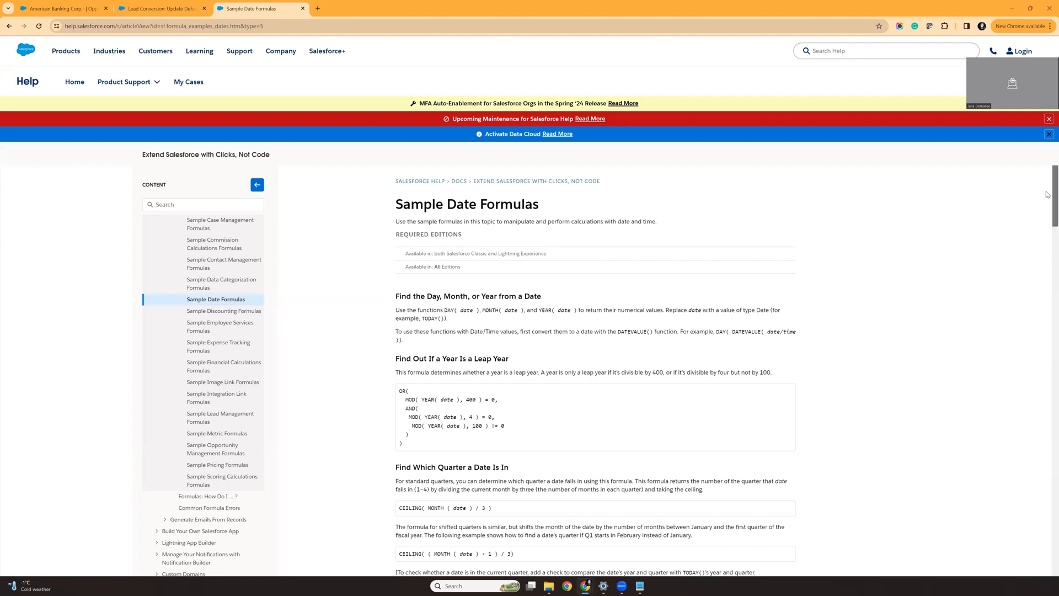
left_click_drag(1046, 192, 1046, 265)
scroll(1046, 268, "down", 2)
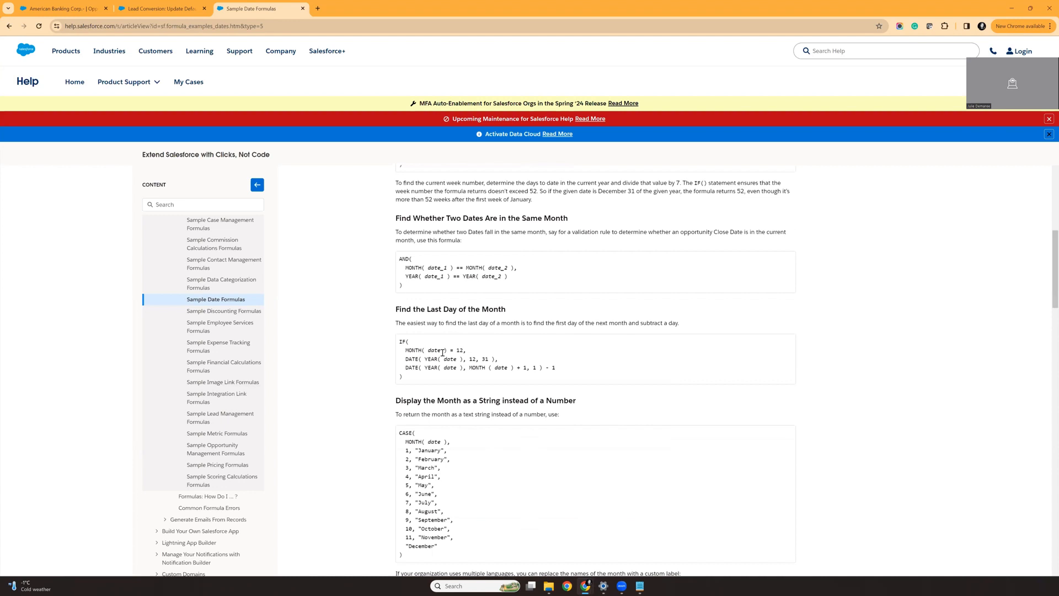
left_click_drag(409, 378, 400, 345)
key("ctrl+c")
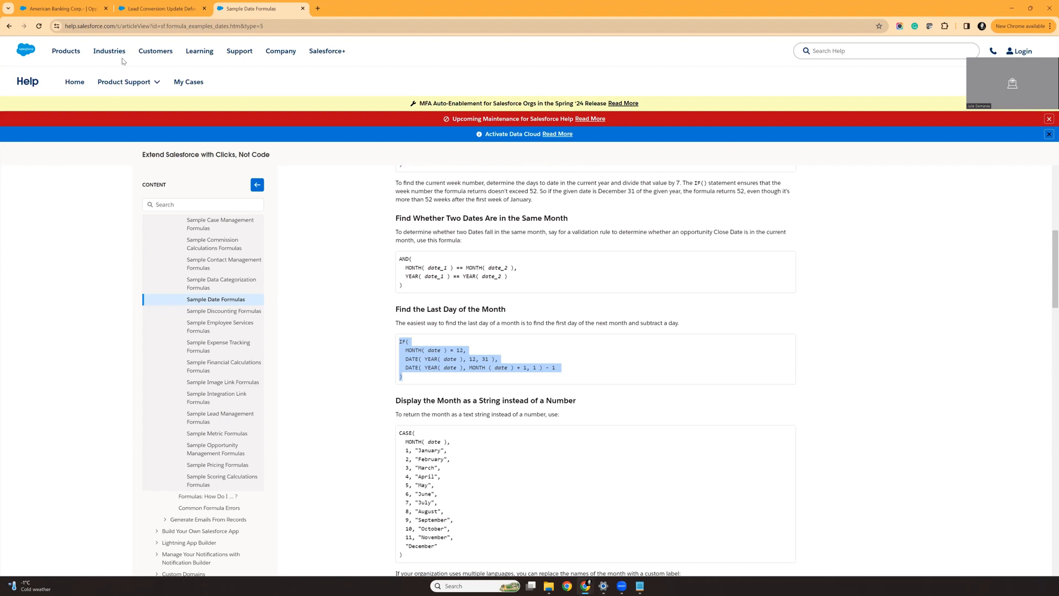
left_click(157, 9)
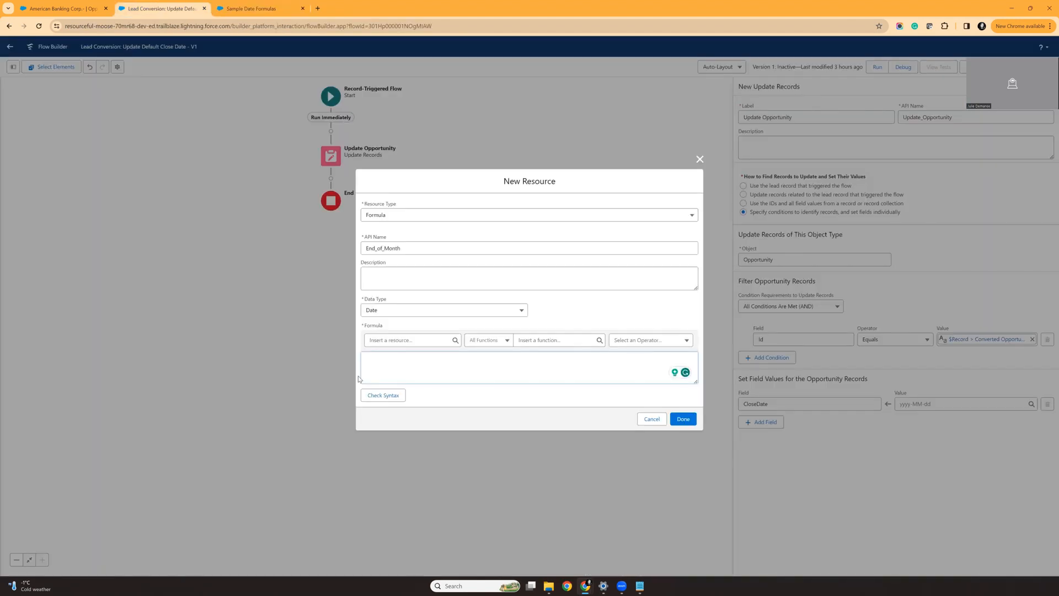
key("ctrl+v")
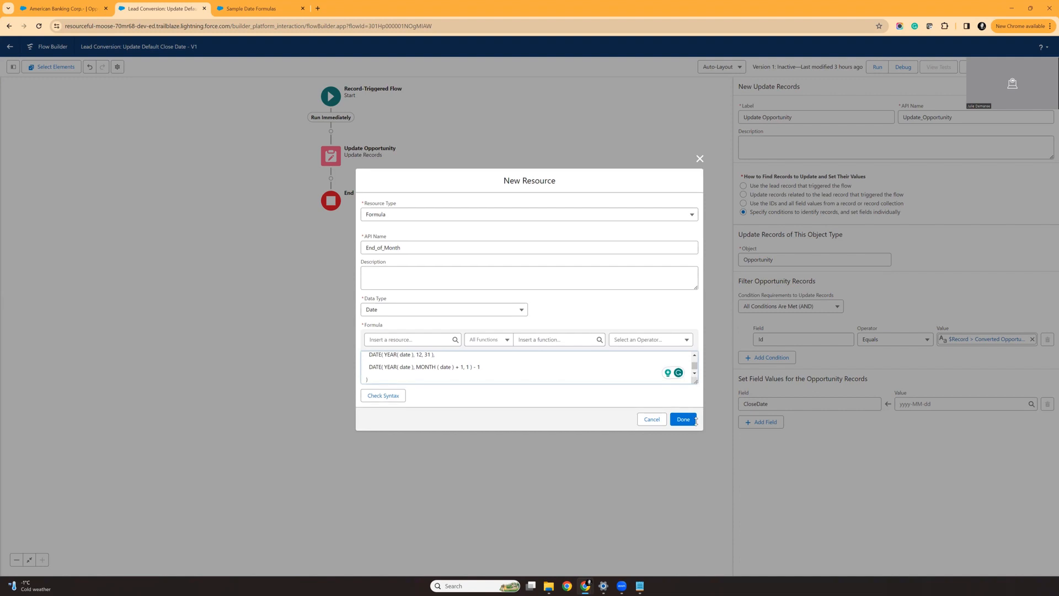
left_click_drag(696, 420, 691, 439)
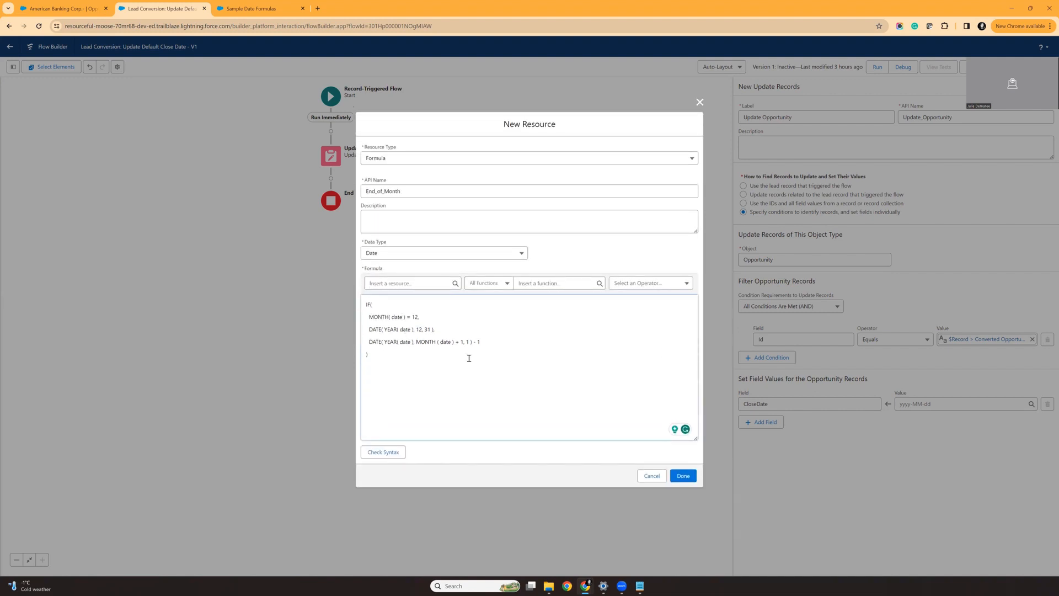
- Replace every date placeholder in the End_of_Month formula with TODAY()
key("BackSpace")
key("BackSpace")
key("BackSpace")
key("BackSpace")
type("TODAY(")
left_click_drag(412, 330, 391, 316)
key("ctrl+c")
left_click_drag(412, 330, 401, 327)
key("ctrl+v")
double_click(406, 341)
key("ctrl+v")
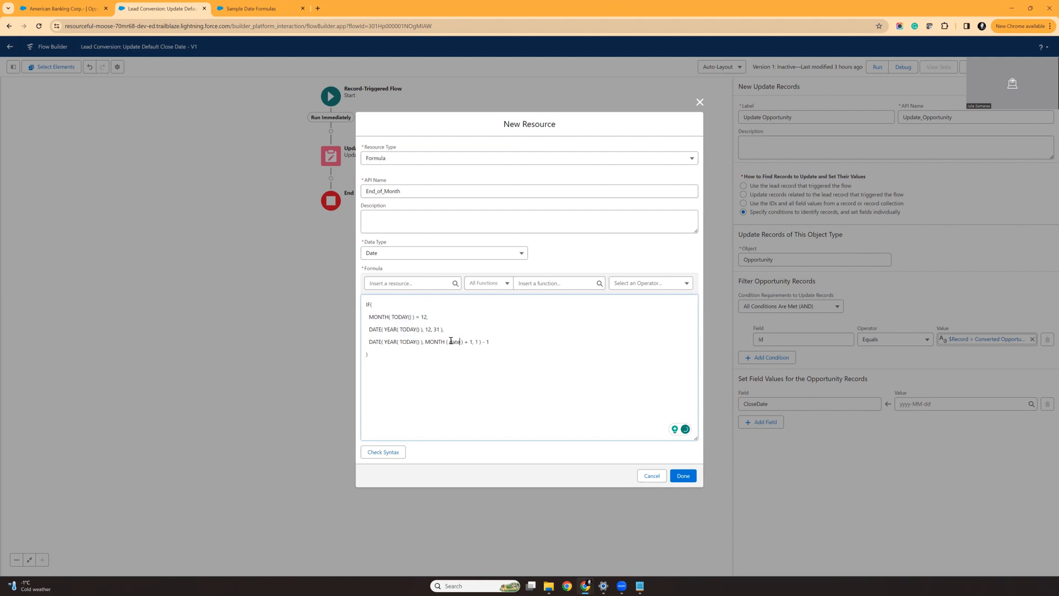
double_click(454, 341)
key("ctrl+v")
- Compare the formula with the help page sample, check its syntax and finish creating the End_of_Month resource
left_click(249, 8)
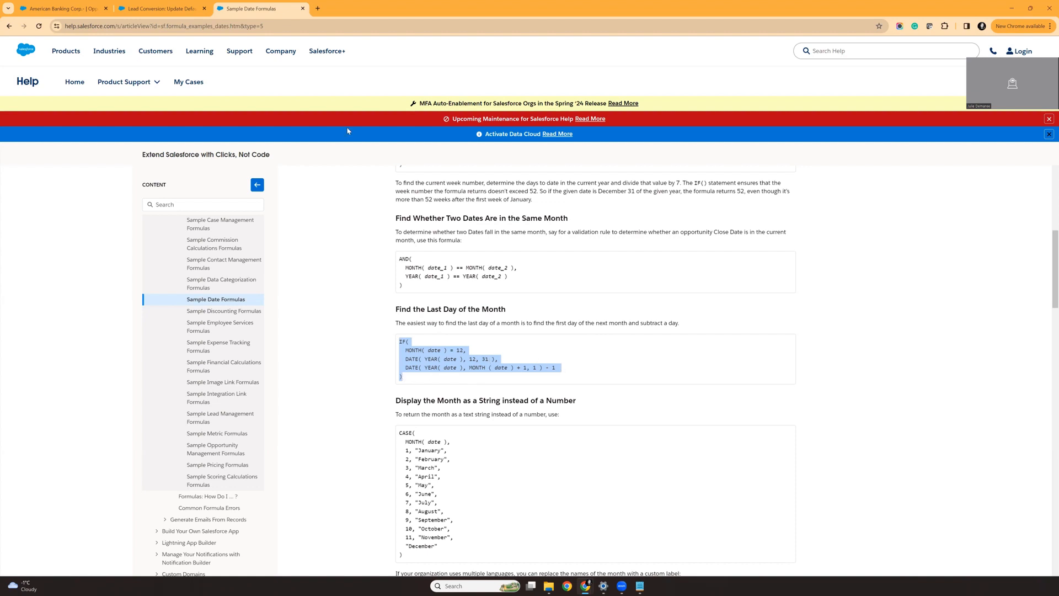
left_click(161, 8)
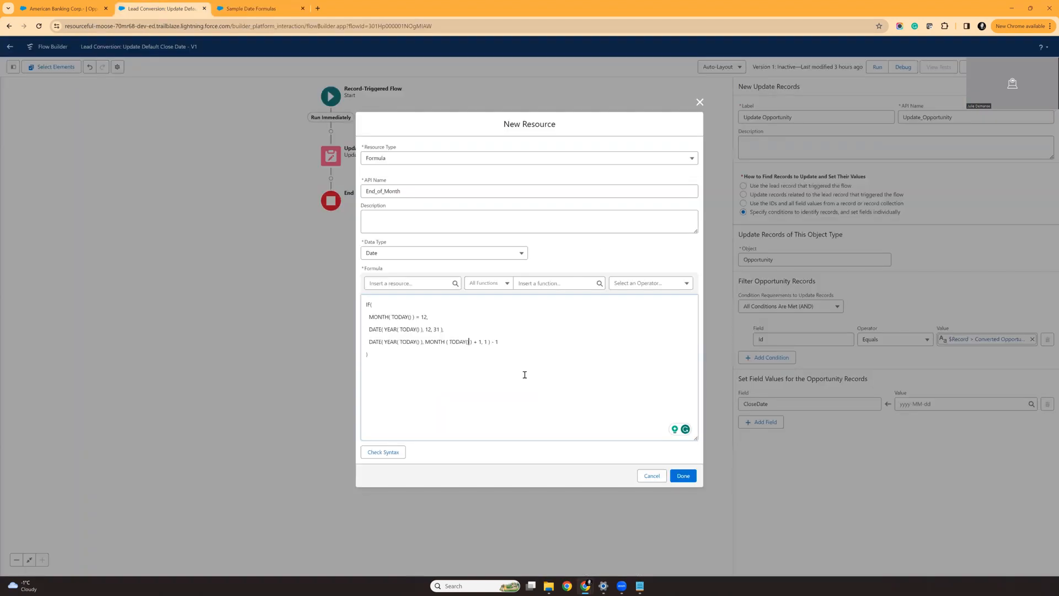
left_click(382, 452)
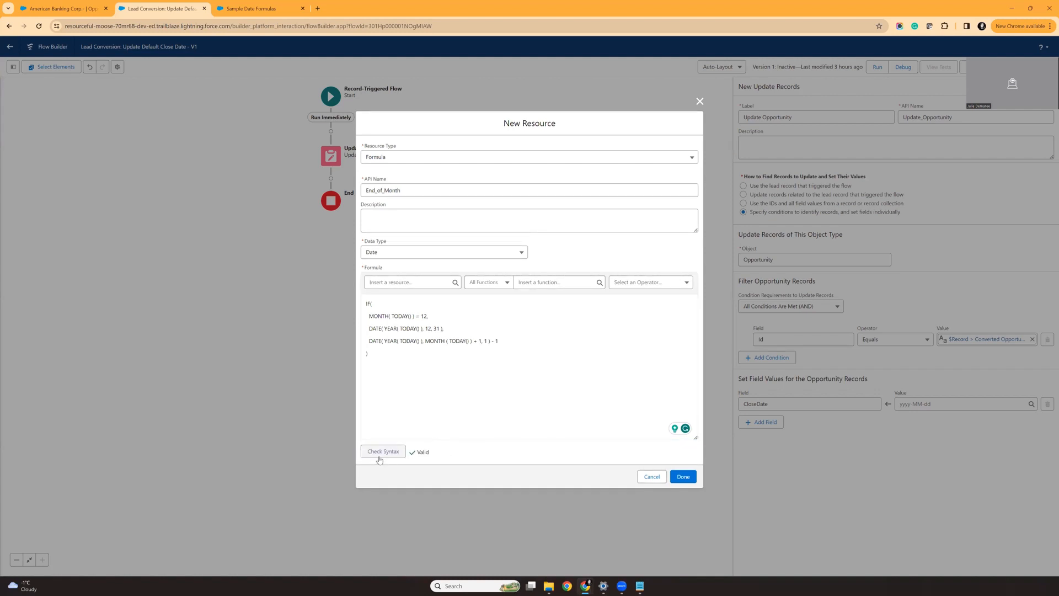
left_click(682, 477)
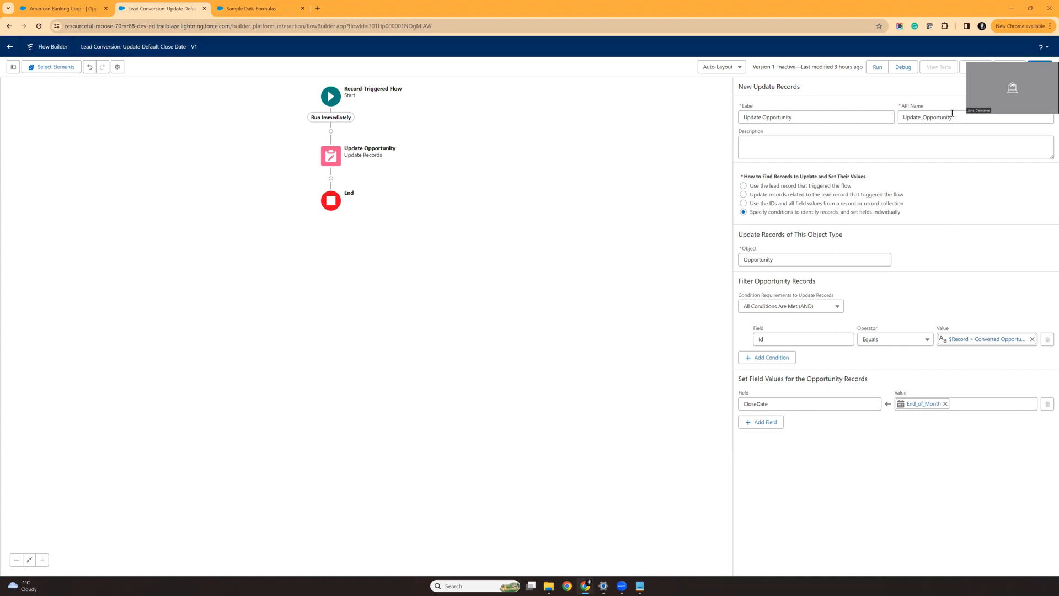
- Save and activate the Lead Conversion: Update Default Close Date flow
left_click(1039, 66)
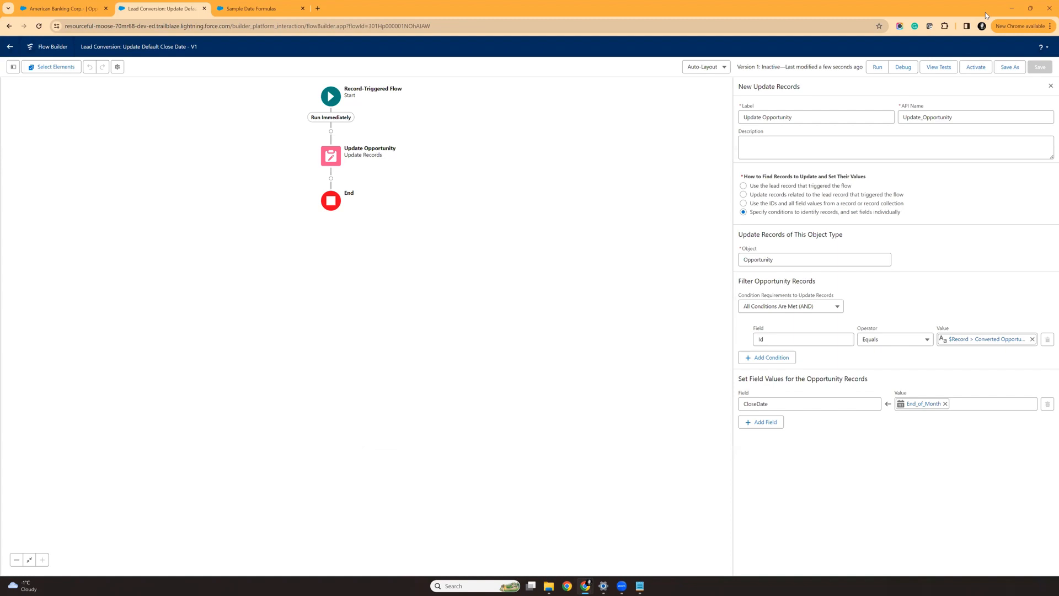
left_click(976, 67)
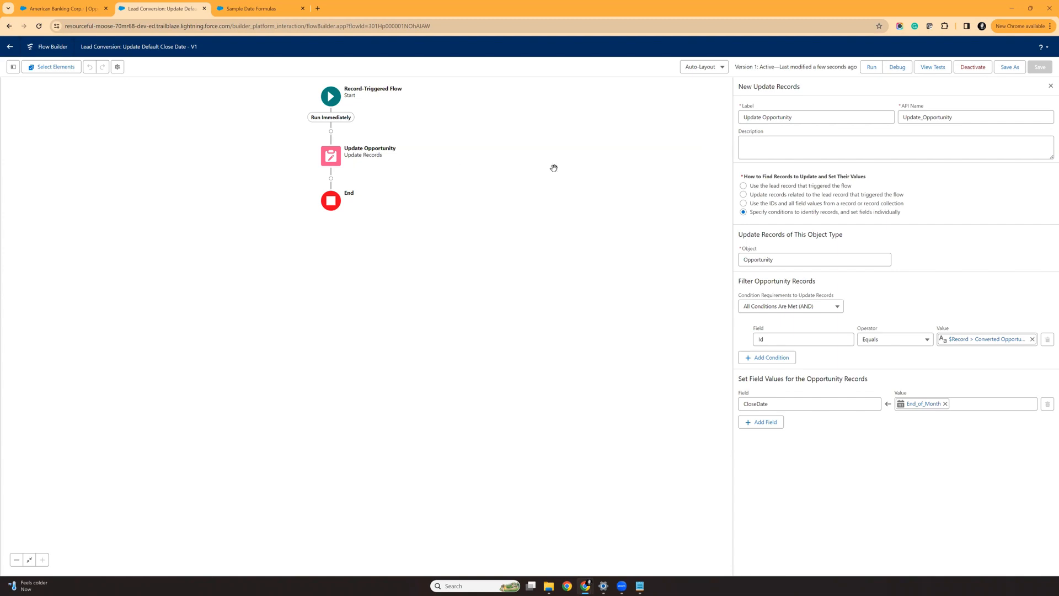
- Convert the Blues Entertainment Corp. lead from All Open Leads with new records, and check the resulting opportunity's Close Date
left_click(60, 10)
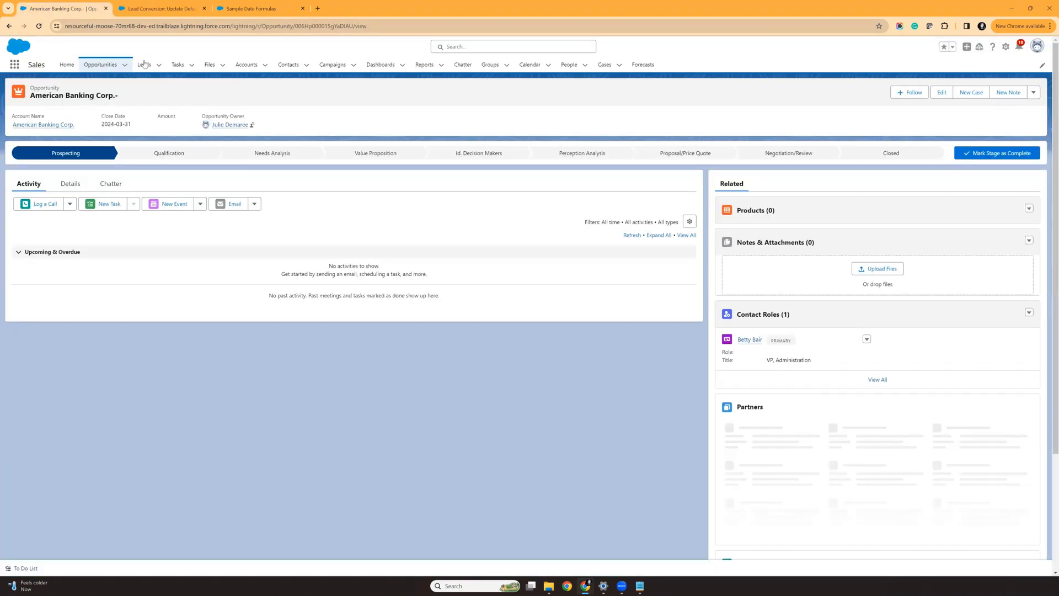
left_click(145, 65)
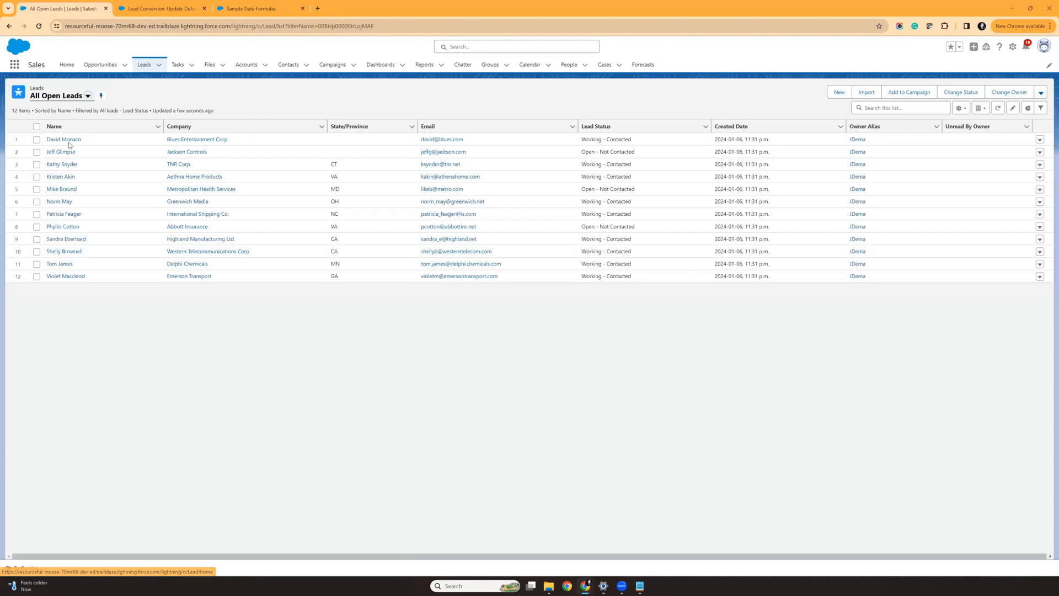
left_click(65, 142)
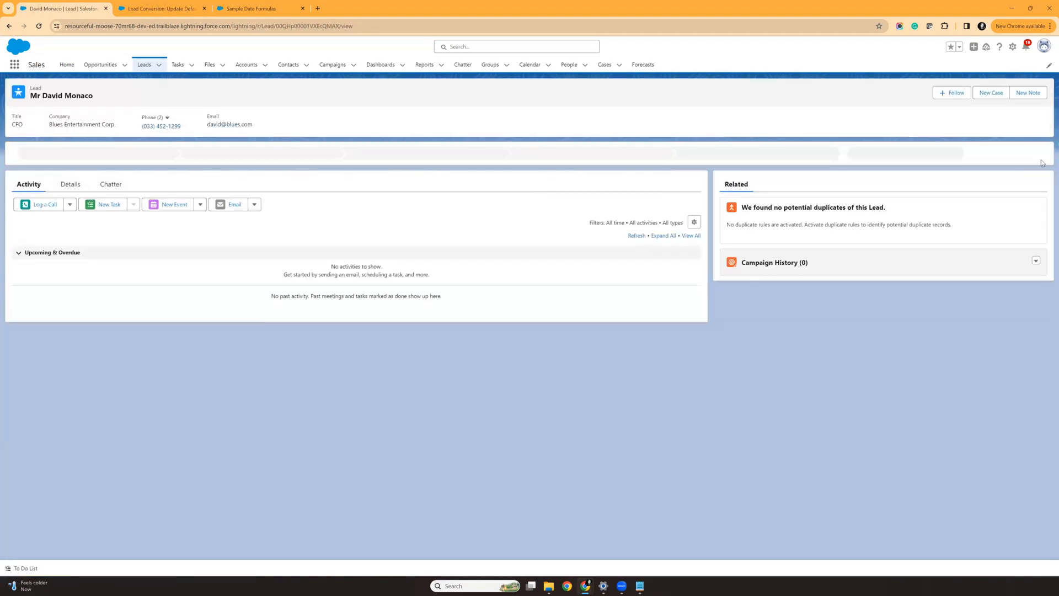
left_click(960, 94)
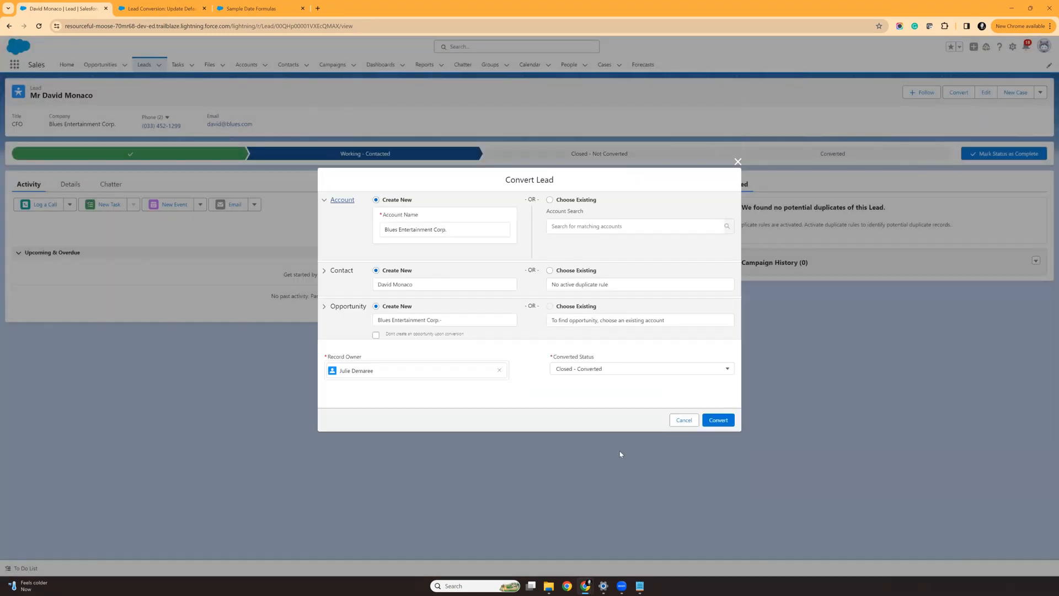
left_click(725, 422)
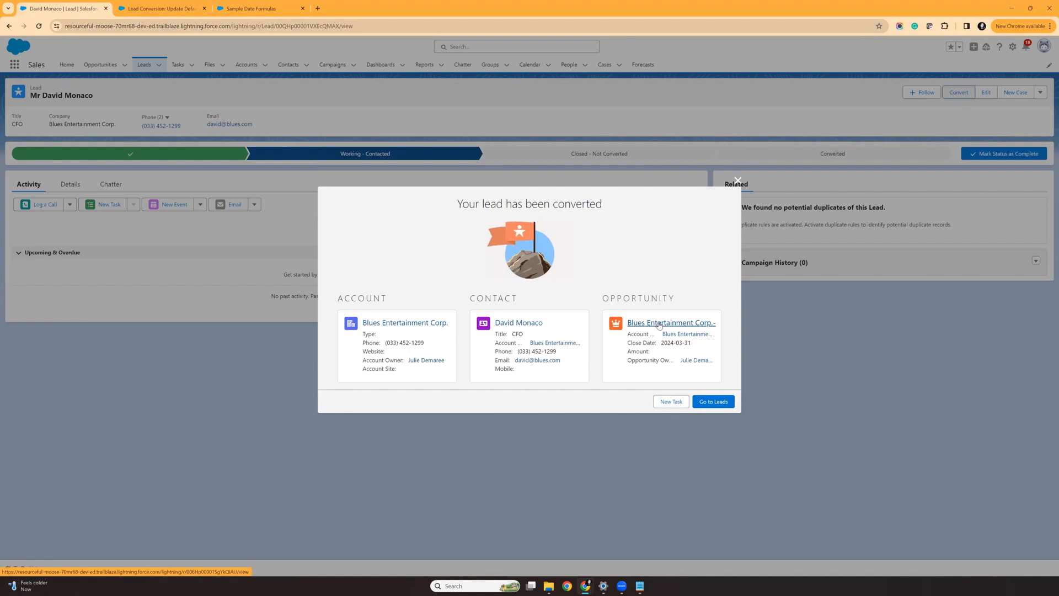
left_click(659, 325)
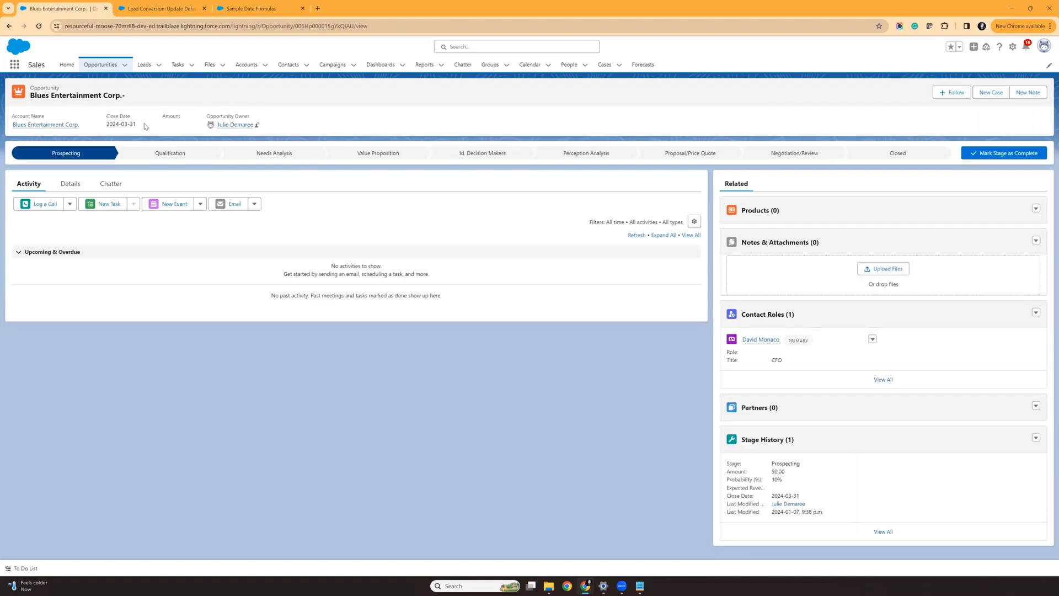
left_click_drag(137, 124, 106, 125)
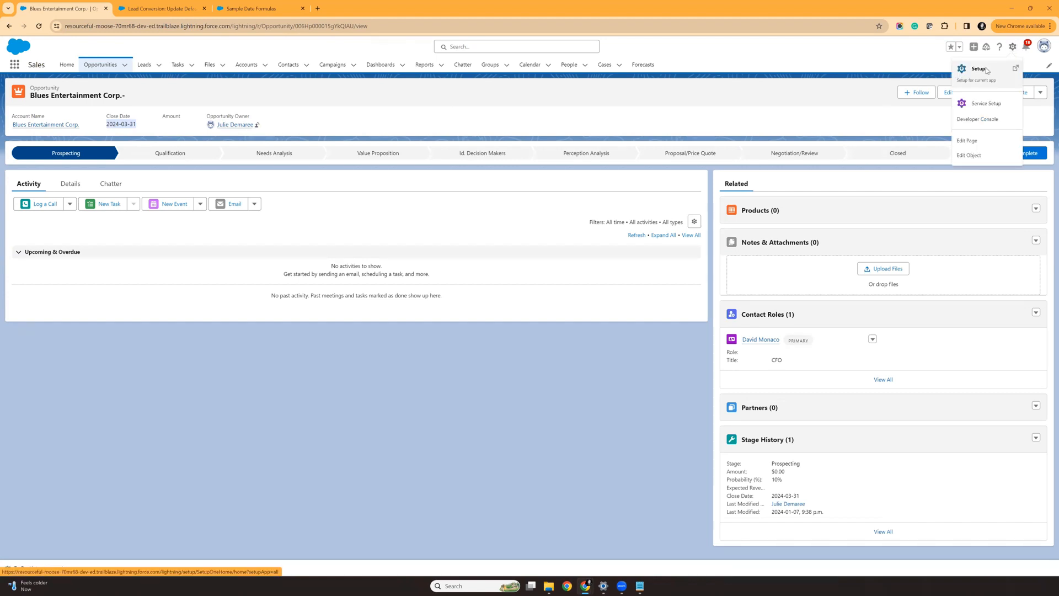
- From the Users list in Setup, log in as the user with the Channel Sales Team role
left_click(981, 69)
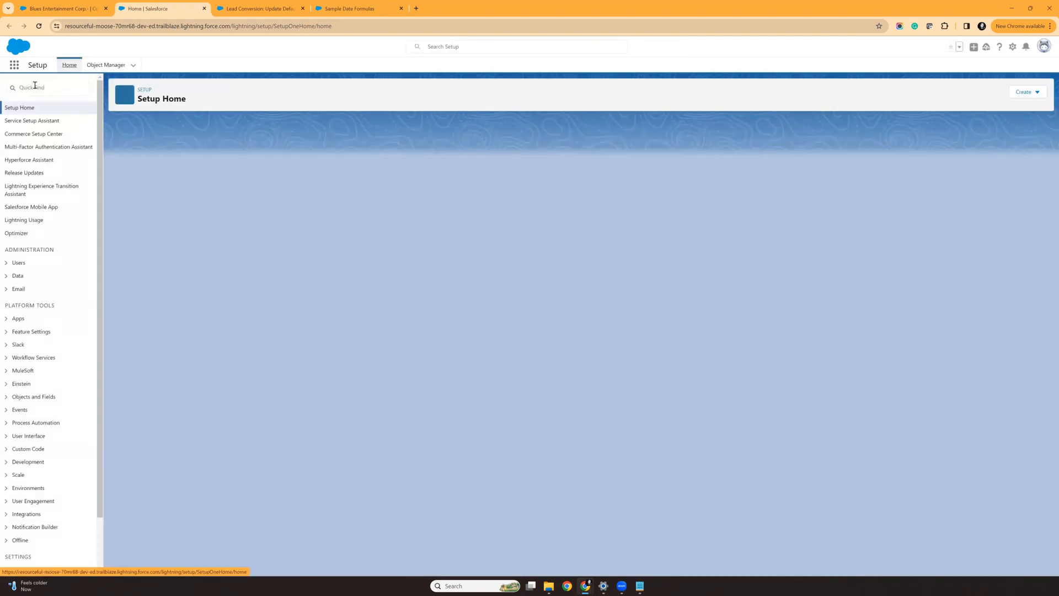
left_click(34, 85)
type("user")
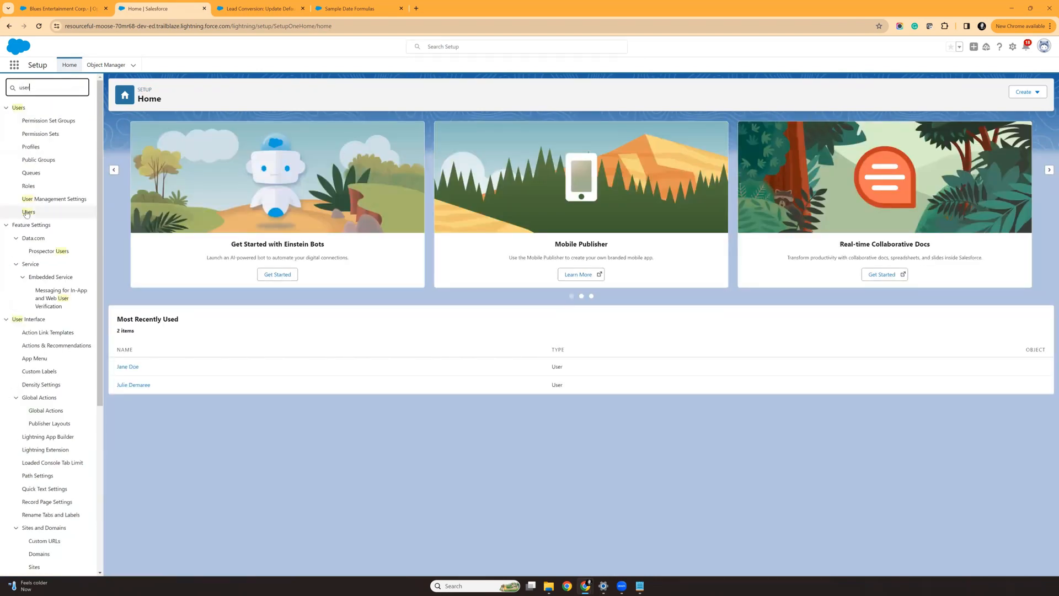
left_click(26, 213)
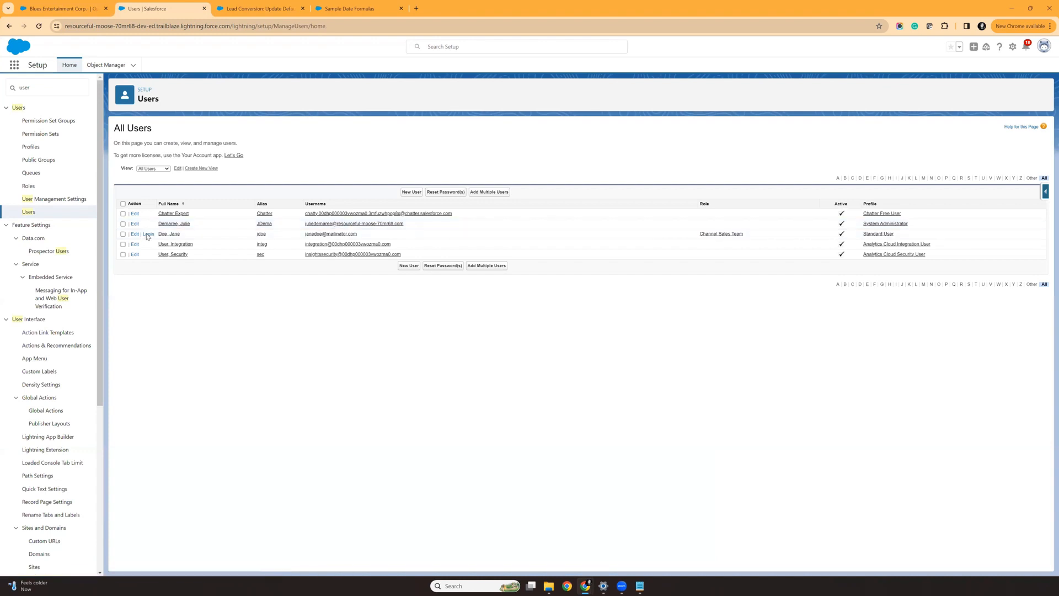
left_click(166, 235)
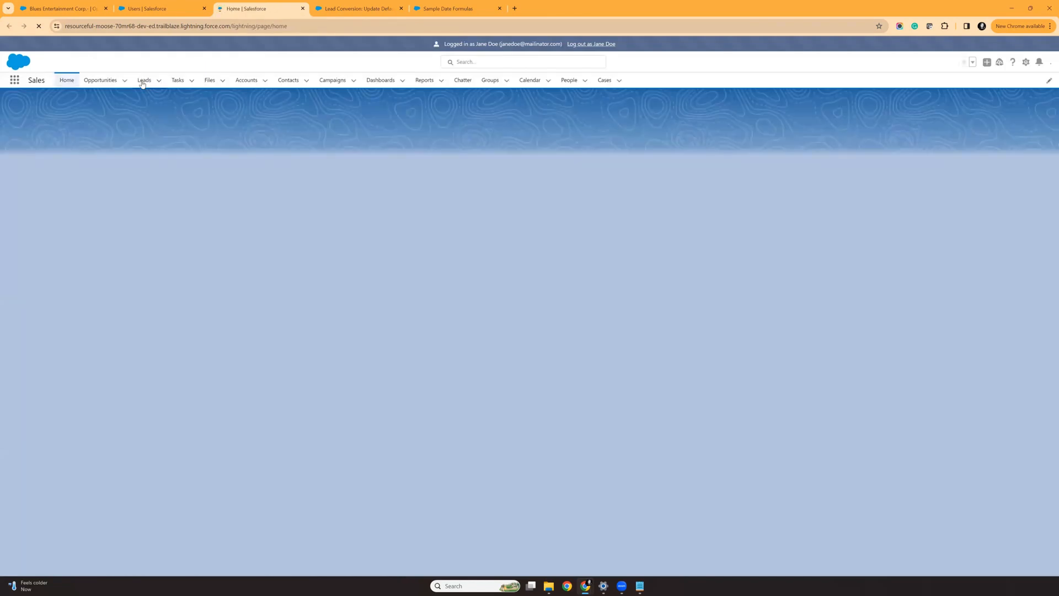
- Show the All Open Leads list and open the Jackson Controls lead
left_click(143, 82)
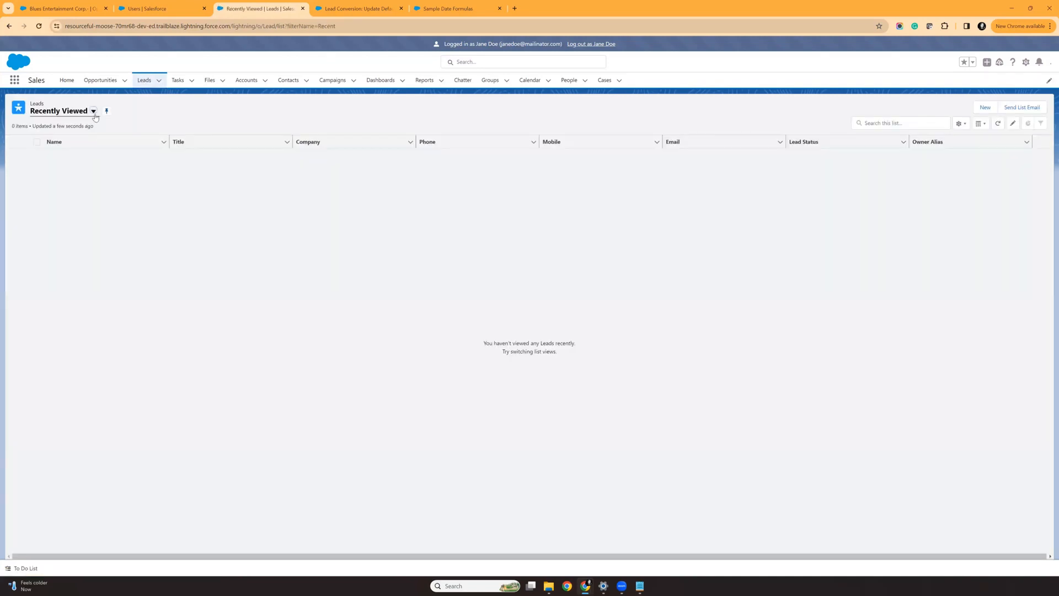
left_click(93, 111)
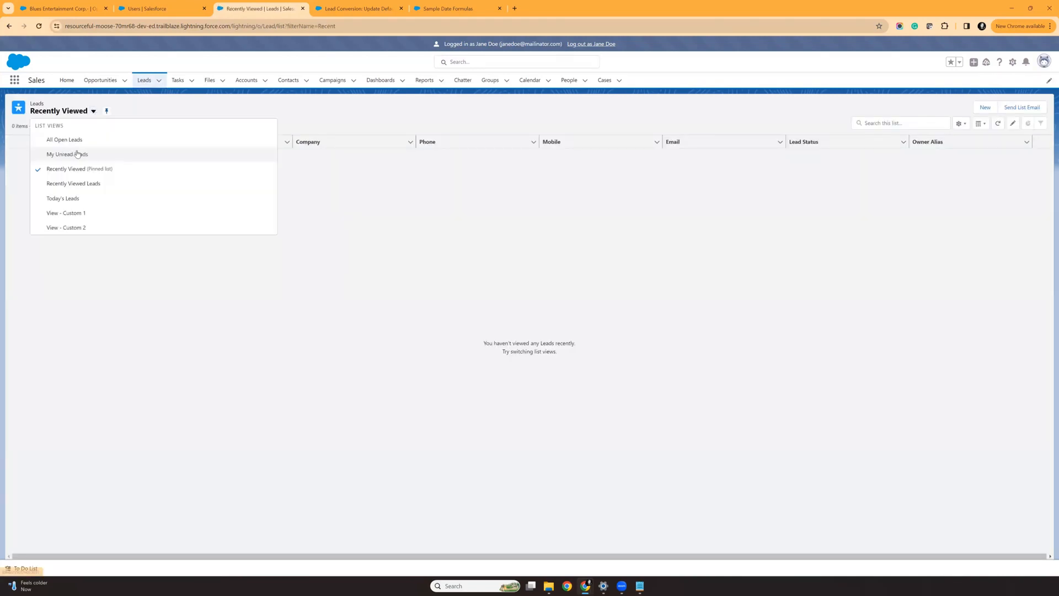
left_click(71, 139)
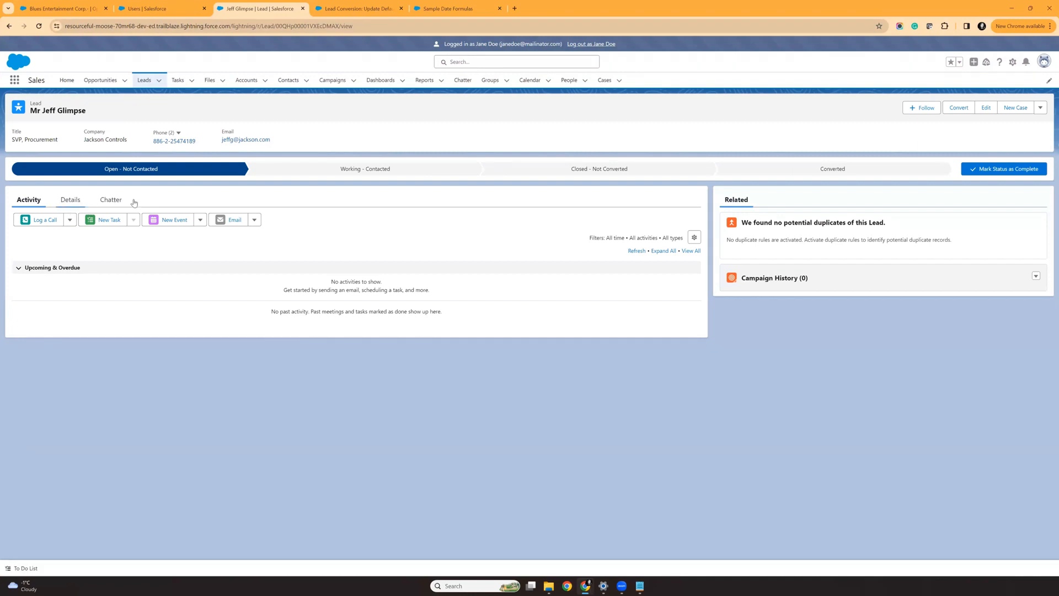
- In the lead's details, change the owner of the Jackson Controls lead to the logged-in Channel Sales Team user
left_click(70, 200)
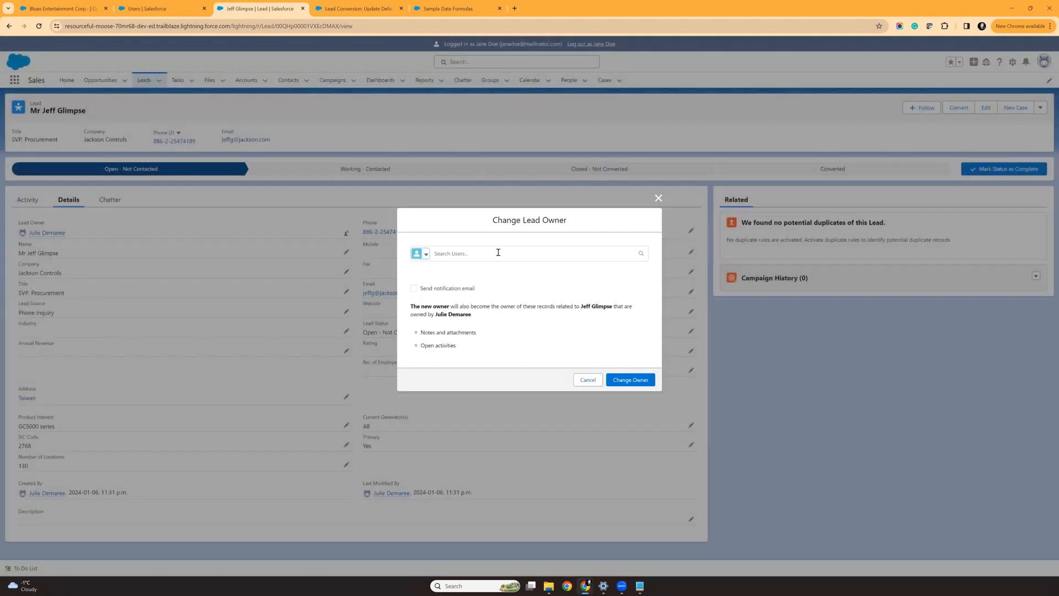
left_click(498, 252)
type("jane")
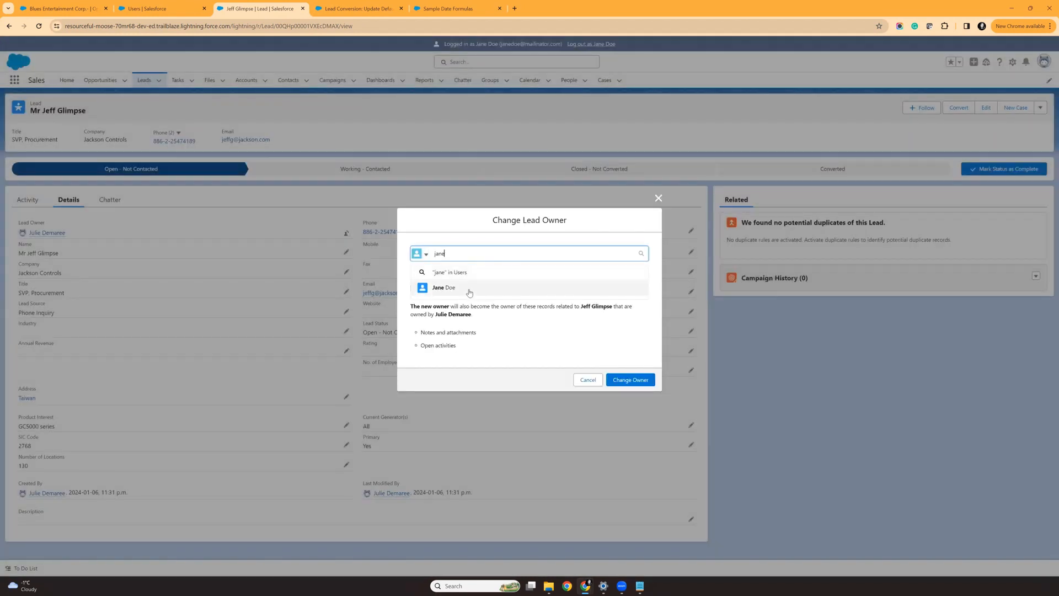
key("Return")
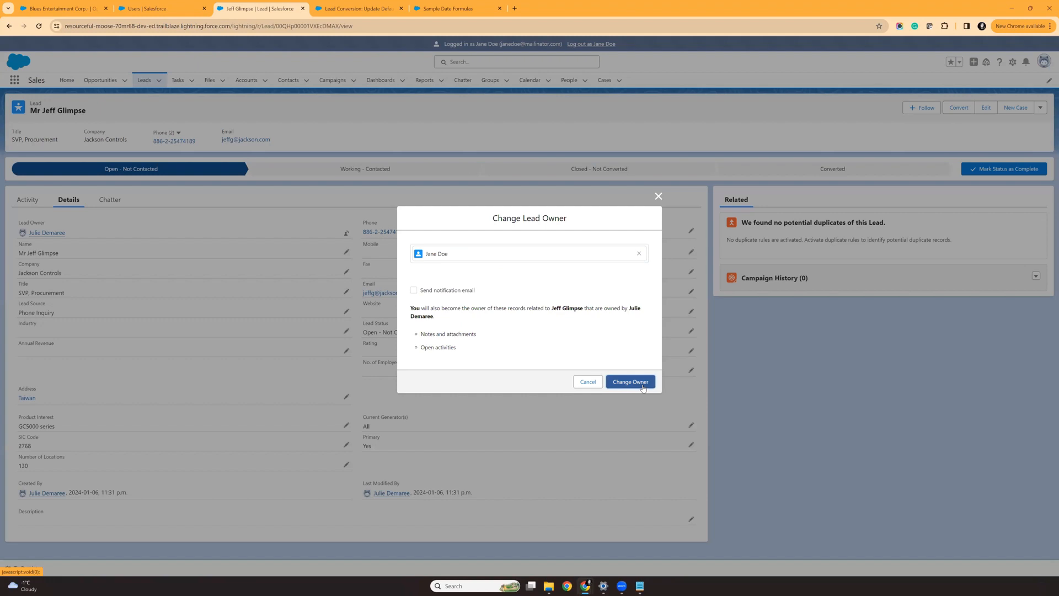
left_click(630, 382)
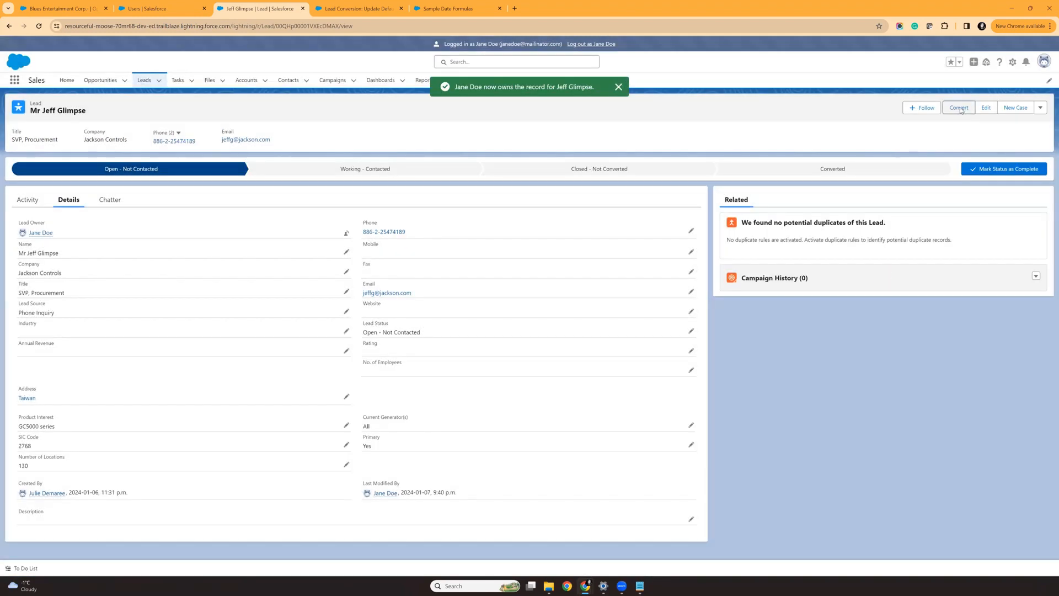
- Convert the Jackson Controls lead with a new account, contact and opportunity, and open the resulting opportunity
left_click(960, 109)
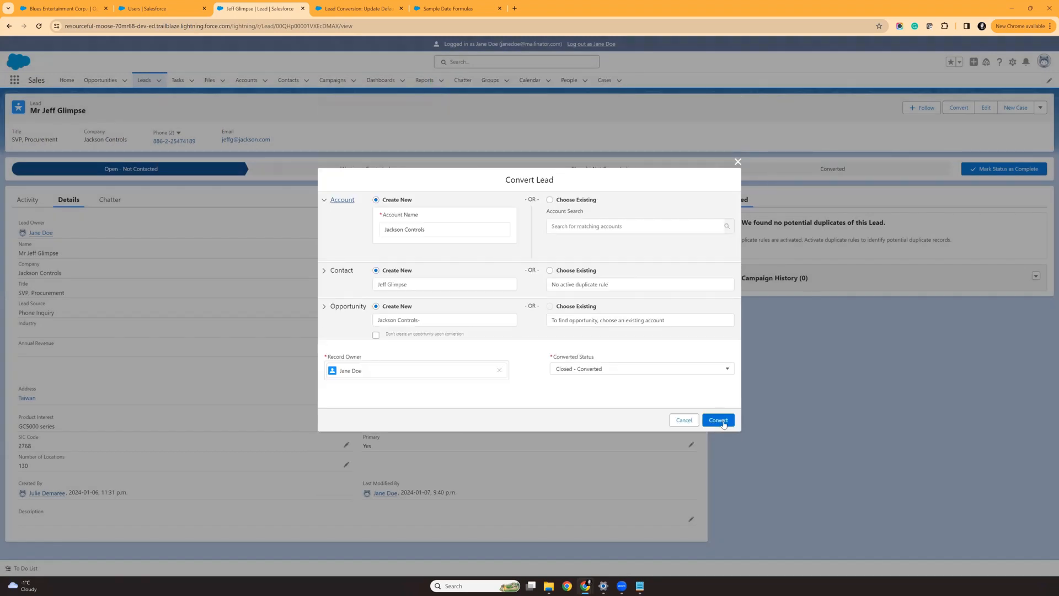
left_click(718, 420)
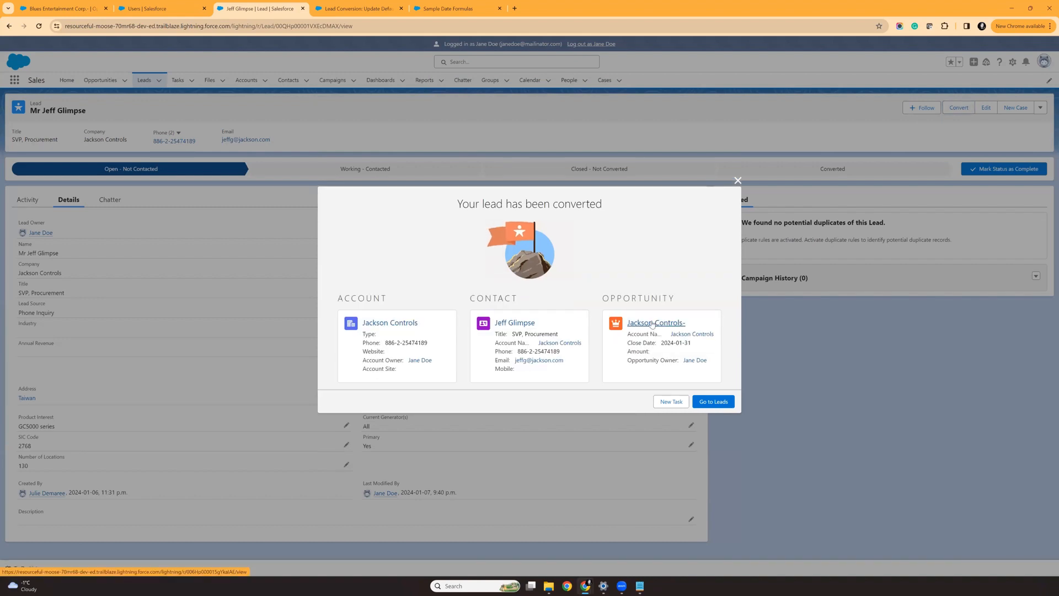
left_click(653, 323)
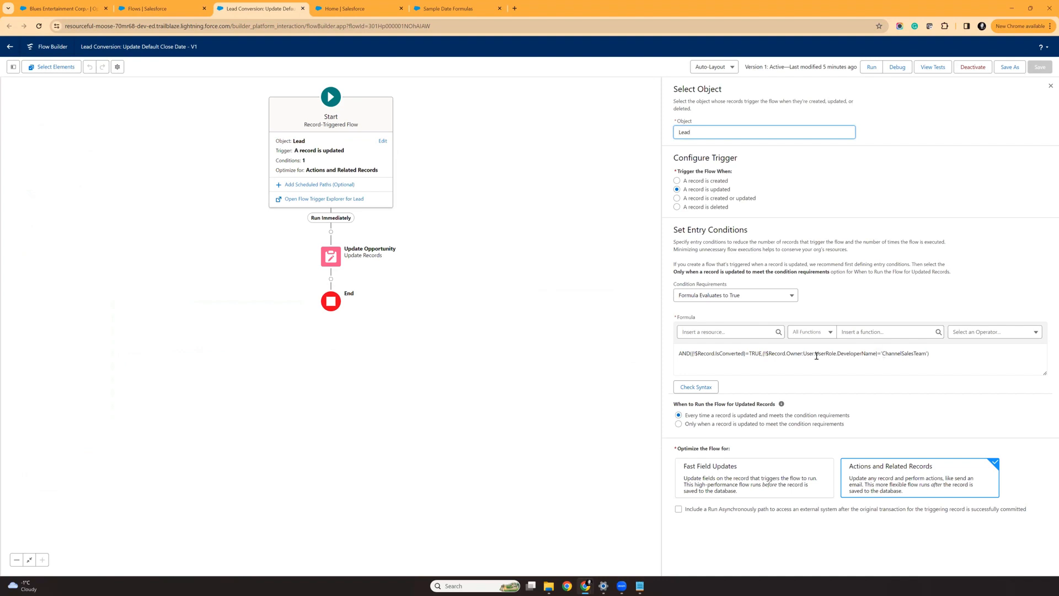
- Examine the owner role condition in the entry formula of the Lead Conversion: Update Default Close Date flow
left_click_drag(816, 353, 763, 351)
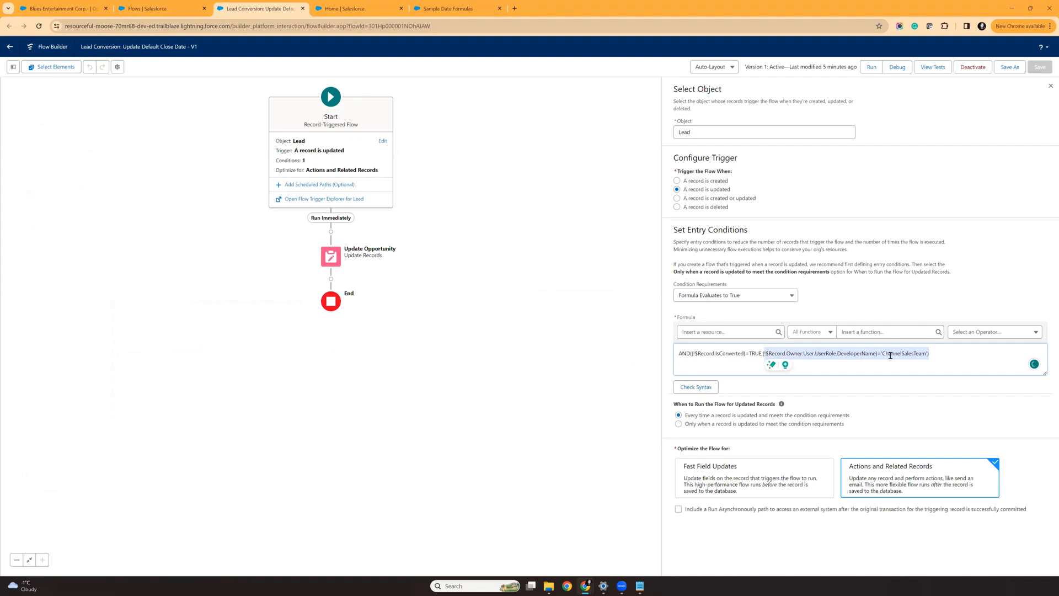
left_click(965, 357)
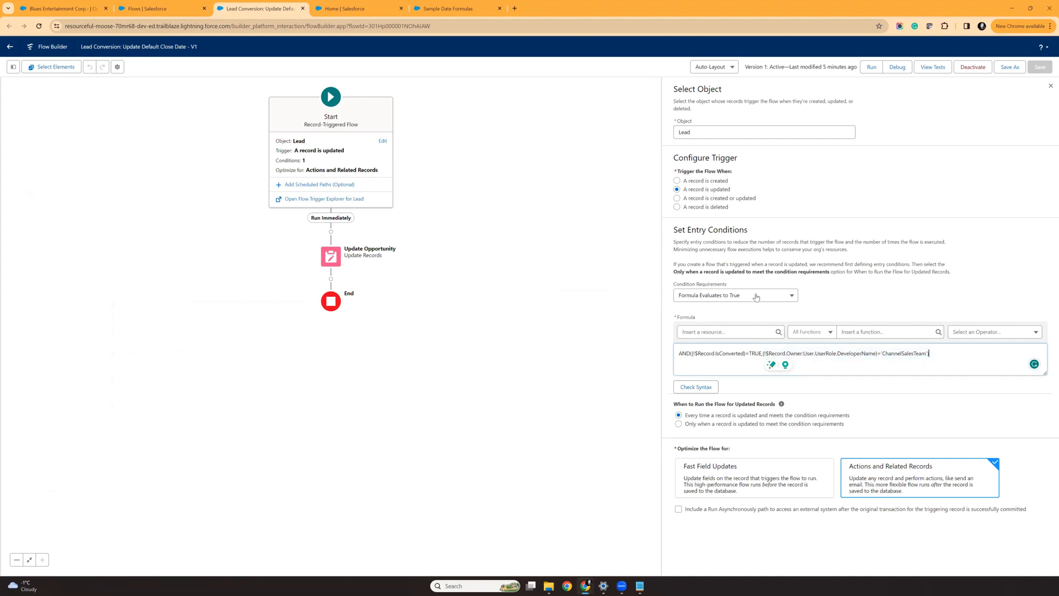